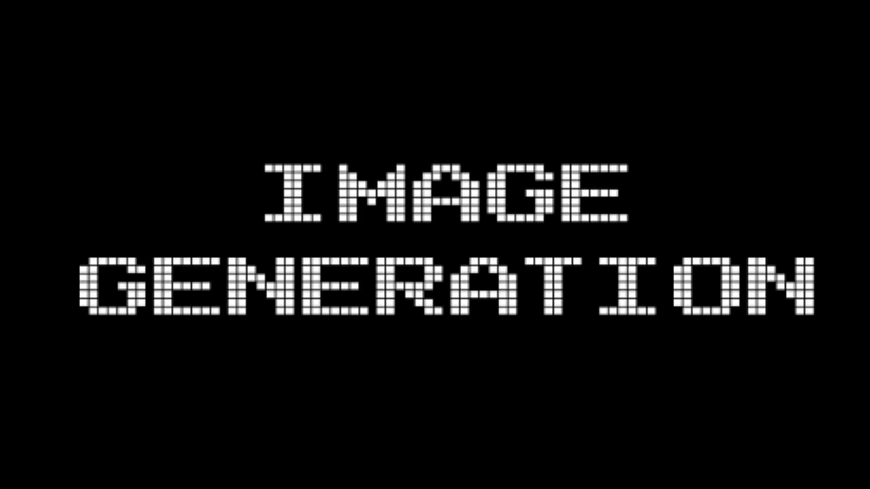
- Generate an isometric New York city grid with Midjourney, enlarge it, and upscale the chosen image
{"action": "type", "text": "generate an"}
{"action": "type", "text": " isometric New York city animation using this exact prompt"}
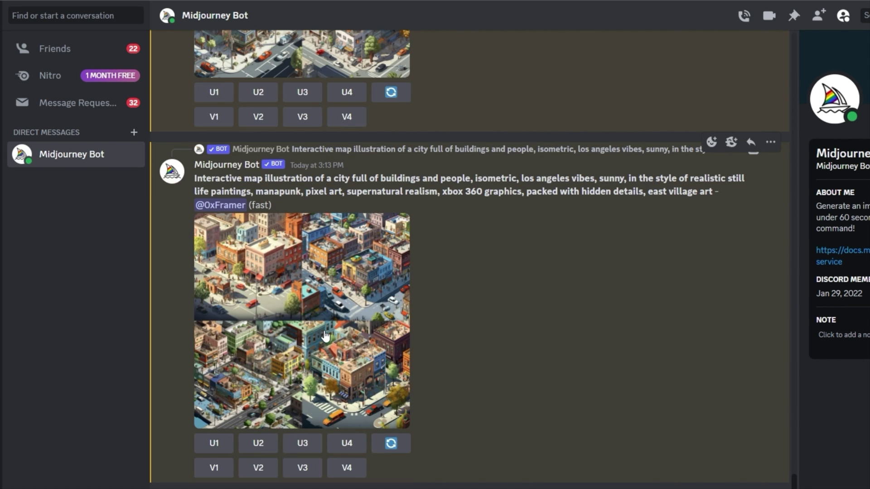
{"action": "left_click", "coordinate": [266, 377]}
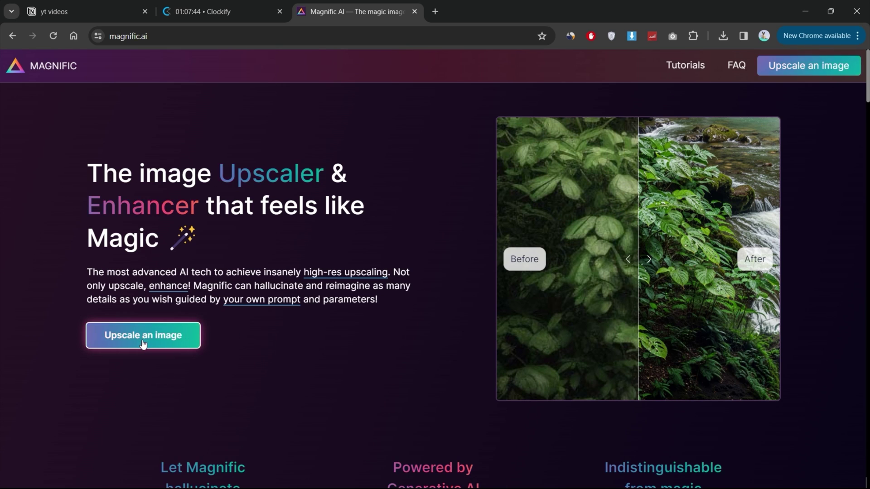
{"action": "left_click", "coordinate": [143, 343]}
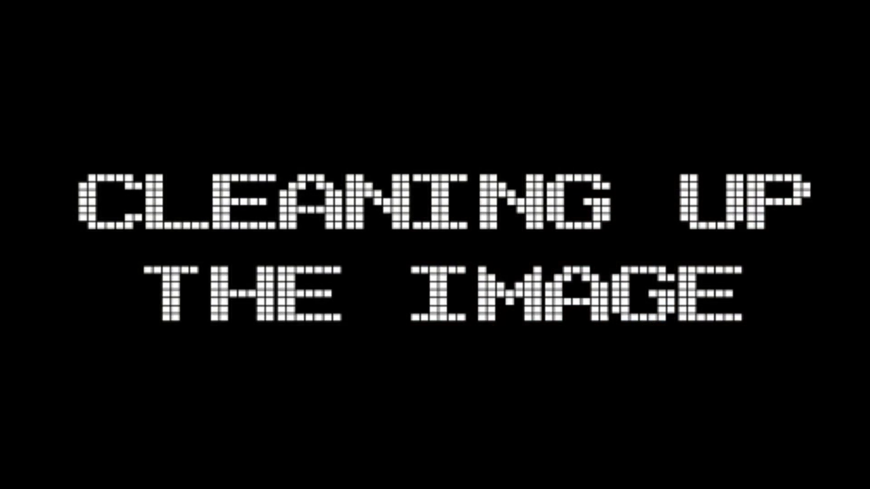
- Launch Photoshop and lasso a pedestrian on the New York street image
{"action": "double_click", "coordinate": [510, 204]}
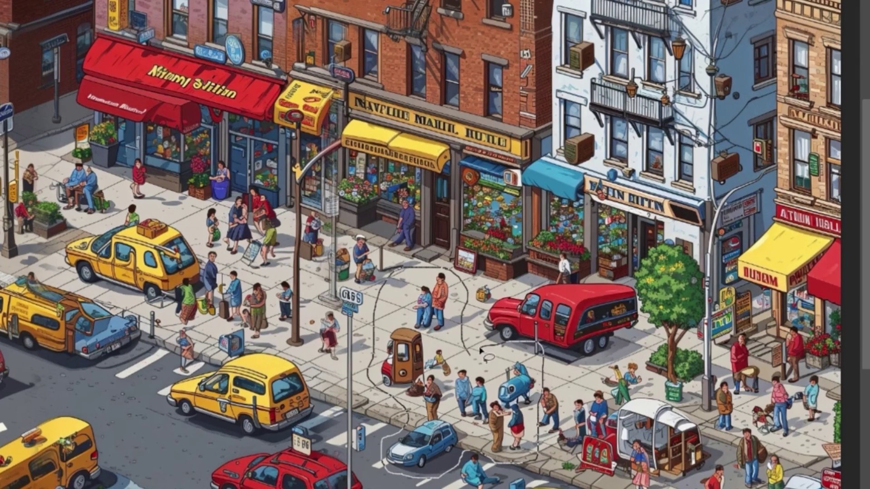
{"action": "left_click_drag", "start_coordinate": [480, 349], "coordinate": [481, 350]}
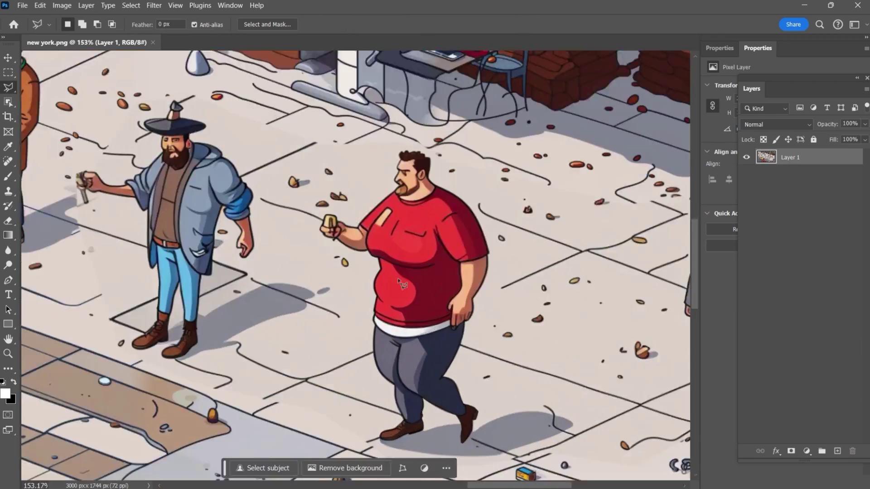
- Make visible the Generative Fill layers removing the cars, bench people, red figure and sidewalk walkers
{"action": "scroll", "coordinate": [553, 350], "scroll_direction": "up", "scroll_amount": 5}
{"action": "scroll", "coordinate": [291, 366], "scroll_direction": "up", "scroll_amount": 10}
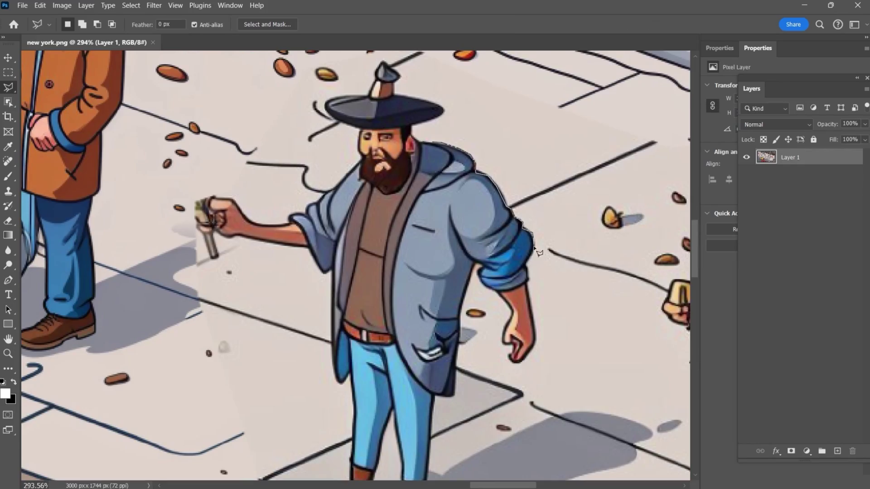
{"action": "scroll", "coordinate": [433, 387], "scroll_direction": "up", "scroll_amount": 3}
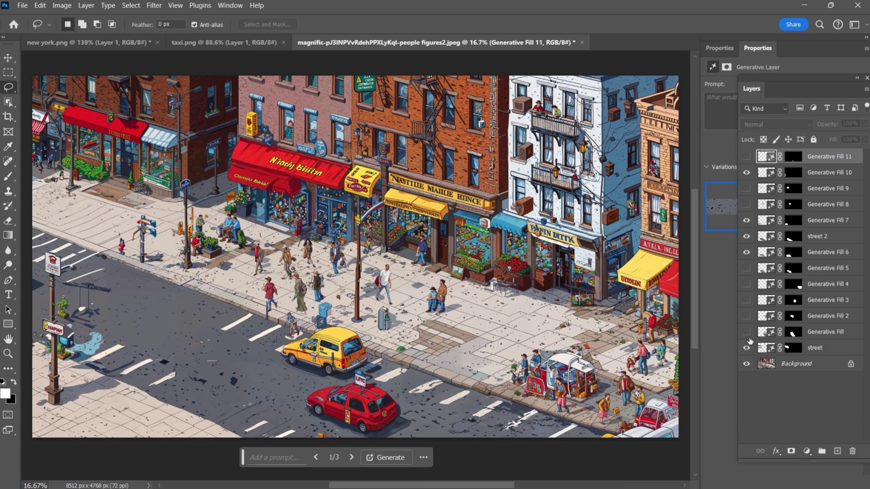
{"action": "left_click", "coordinate": [747, 331]}
{"action": "left_click", "coordinate": [747, 316]}
{"action": "left_click", "coordinate": [747, 284]}
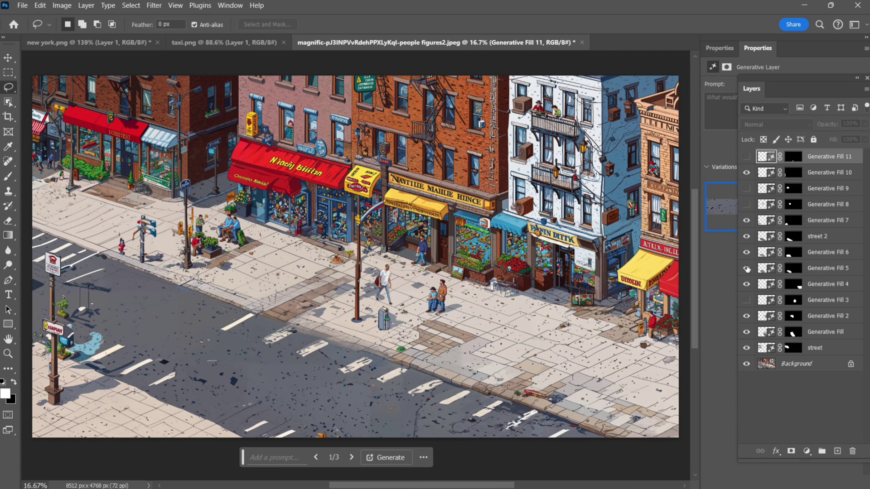
{"action": "left_click", "coordinate": [746, 205]}
{"action": "left_click", "coordinate": [745, 189]}
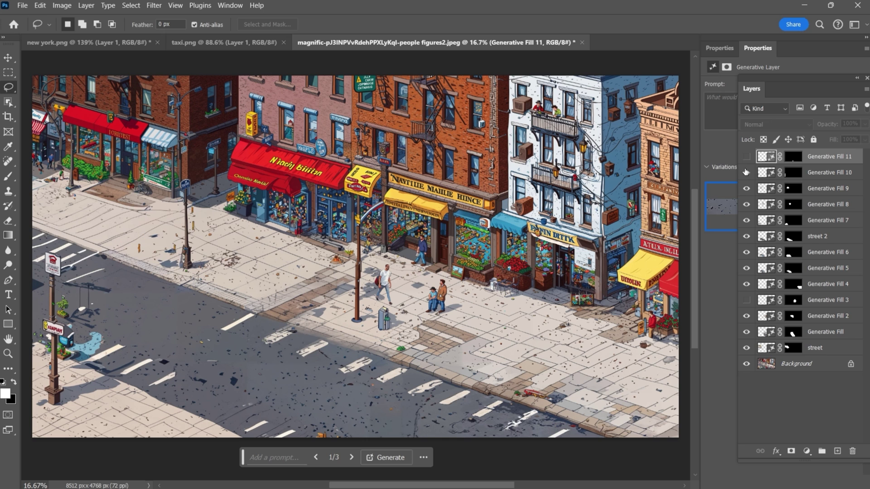
{"action": "left_click", "coordinate": [746, 300]}
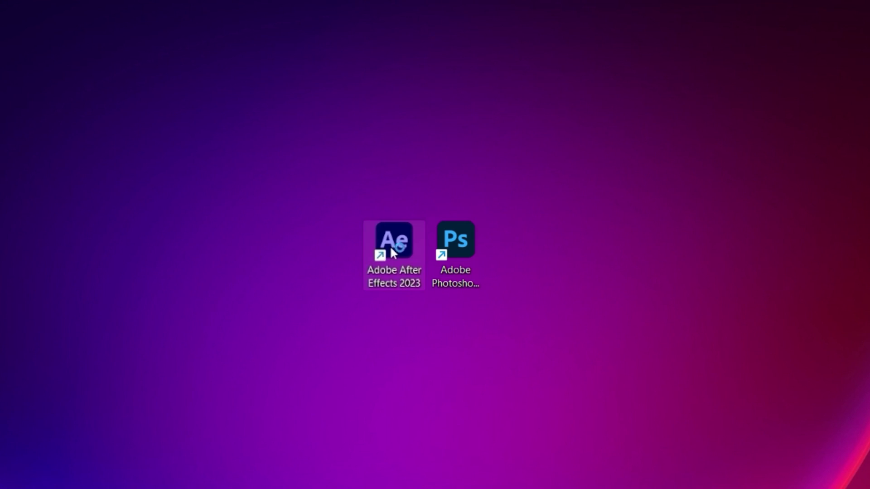
- Place the orange car into the street composition, keyframe its Position, and preview the car and bus animation
{"action": "double_click", "coordinate": [390, 249]}
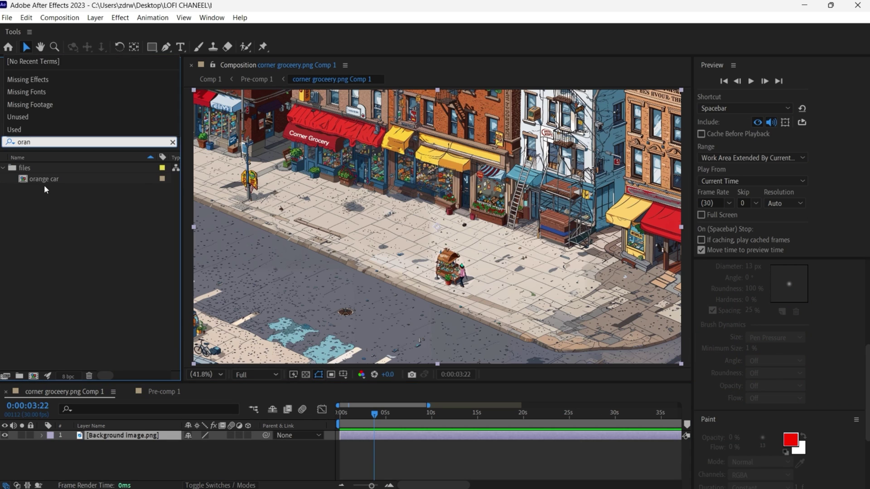
{"action": "left_click", "coordinate": [45, 179]}
{"action": "left_click_drag", "start_coordinate": [45, 179], "coordinate": [320, 273]}
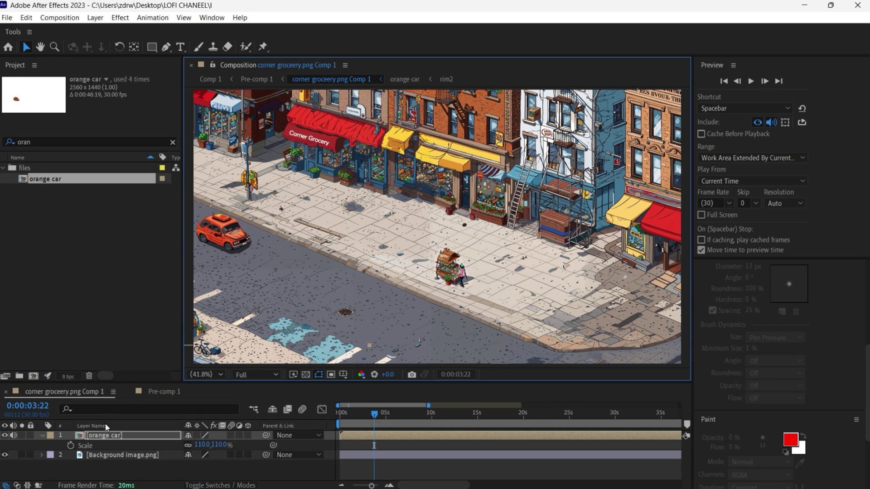
{"action": "key", "text": "p"}
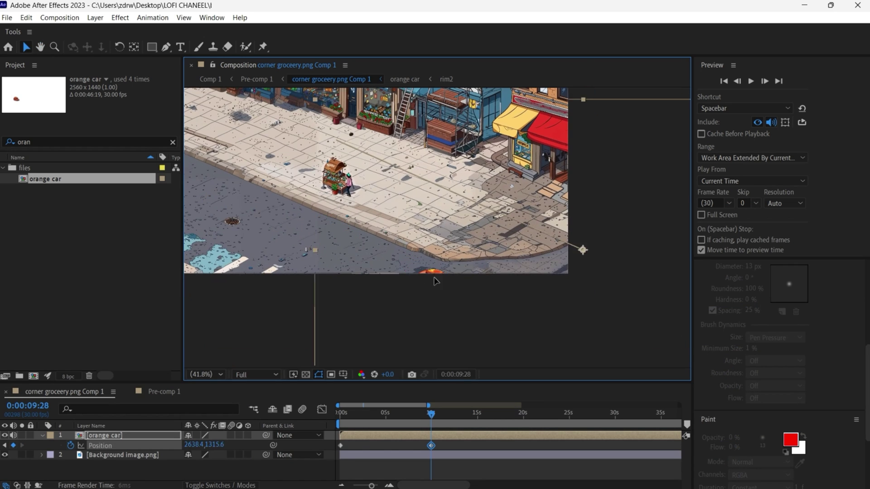
{"action": "left_click", "coordinate": [342, 413]}
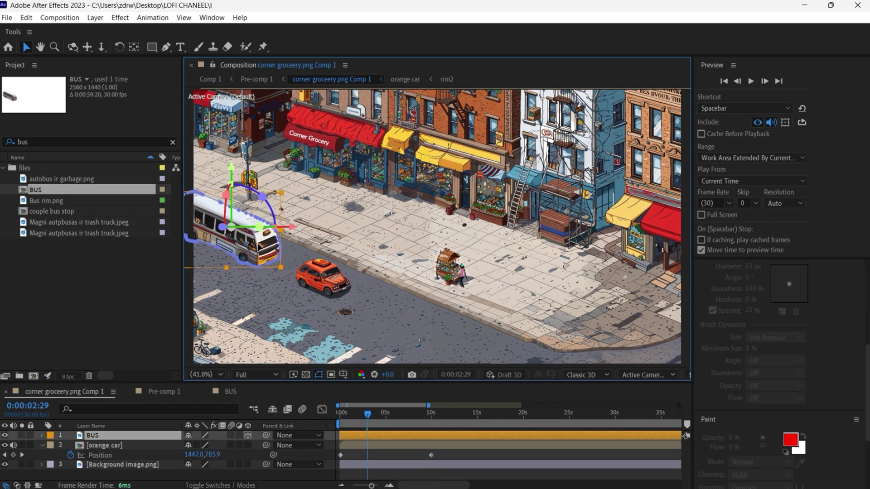
{"action": "key", "text": "space"}
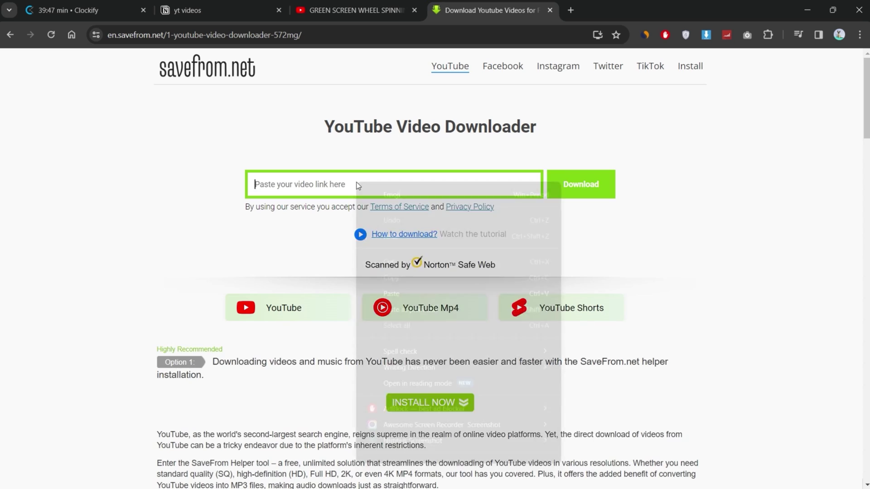
- Download the green-screen wheel video from its pasted link
{"action": "type", "text": "https://youtu.be/PRc11iEfFs8"}
{"action": "left_click", "coordinate": [580, 185]}
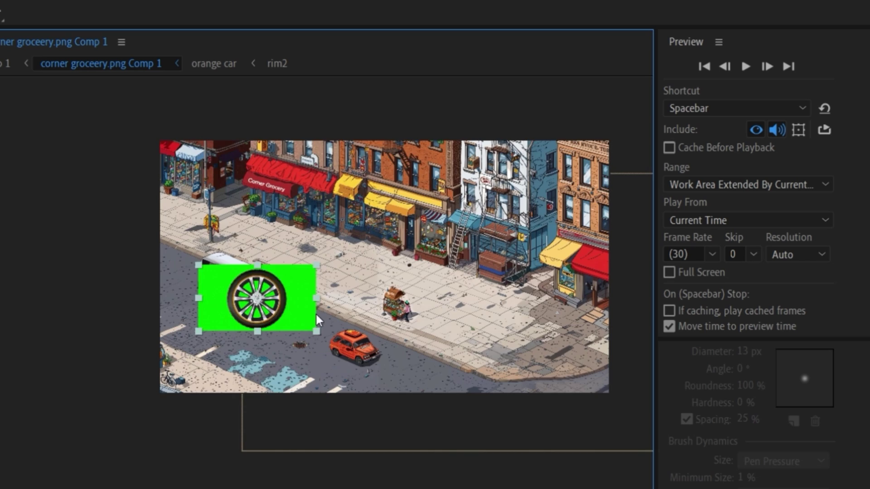
{"action": "scroll", "coordinate": [315, 313], "scroll_direction": "up", "scroll_amount": 4}
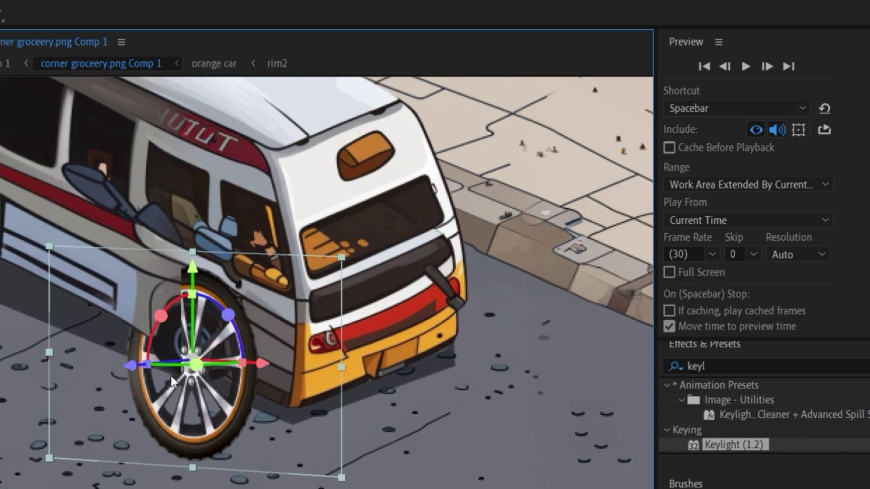
- Key out the wheel clip's green screen and search the effects for 'hue'
{"action": "left_click_drag", "start_coordinate": [170, 376], "coordinate": [207, 374]}
{"action": "double_click", "coordinate": [696, 366]}
{"action": "key", "text": "BackSpace"}
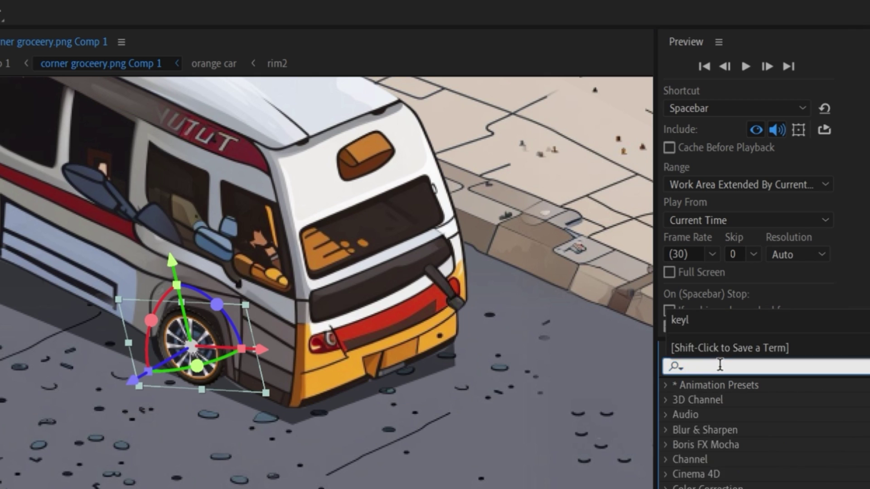
{"action": "type", "text": "hue"}
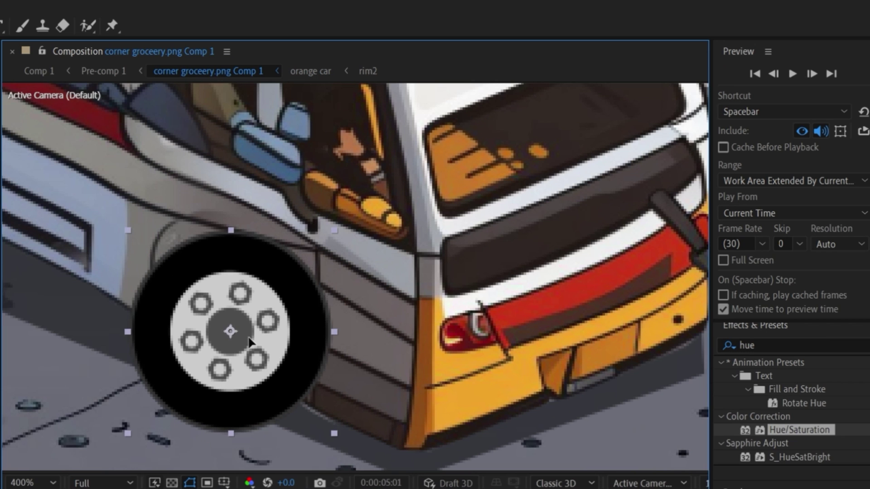
- Rotate the wheel rim in 3D and fit it into the bus's wheel well at the bus's angle
{"action": "key", "text": "w"}
{"action": "left_click_drag", "start_coordinate": [330, 330], "coordinate": [290, 331]}
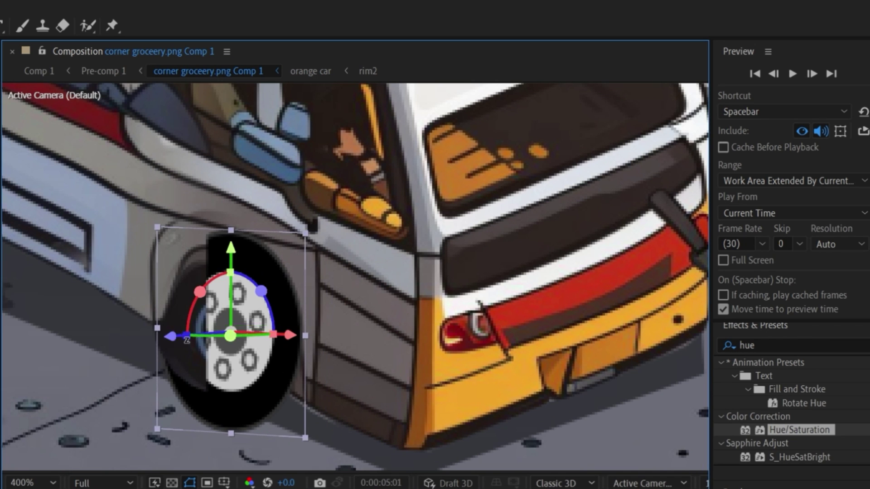
{"action": "scroll", "coordinate": [162, 322], "scroll_direction": "down", "scroll_amount": 5}
{"action": "scroll", "coordinate": [340, 344], "scroll_direction": "up", "scroll_amount": 5}
{"action": "left_click_drag", "start_coordinate": [329, 284], "coordinate": [374, 293]}
{"action": "left_click_drag", "start_coordinate": [338, 406], "coordinate": [295, 338]}
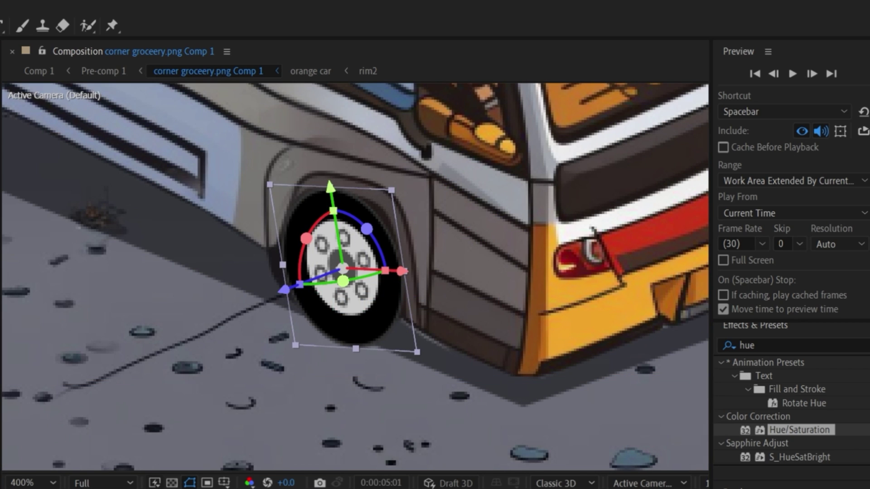
{"action": "scroll", "coordinate": [328, 272], "scroll_direction": "down", "scroll_amount": 4}
{"action": "left_click_drag", "start_coordinate": [327, 259], "coordinate": [105, 163]}
{"action": "scroll", "coordinate": [203, 174], "scroll_direction": "up", "scroll_amount": 2}
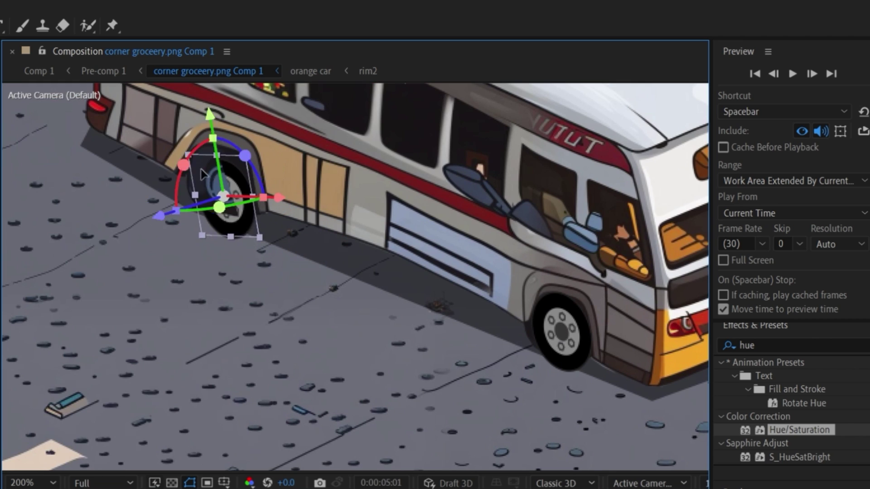
{"action": "left_click_drag", "start_coordinate": [202, 174], "coordinate": [124, 223]}
{"action": "left_click", "coordinate": [306, 287]}
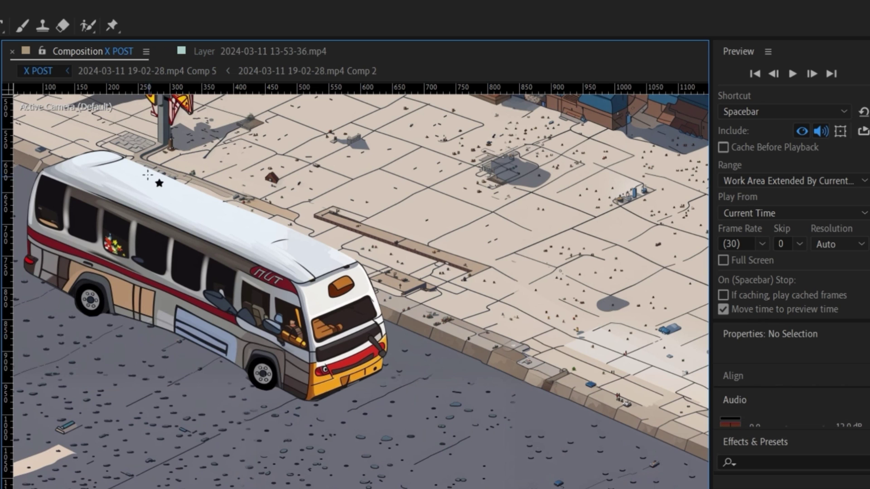
- Draw the shadow outline under the length of the bus with the Pen tool
{"action": "scroll", "coordinate": [388, 363], "scroll_direction": "up", "scroll_amount": 2}
{"action": "left_click", "coordinate": [387, 351]}
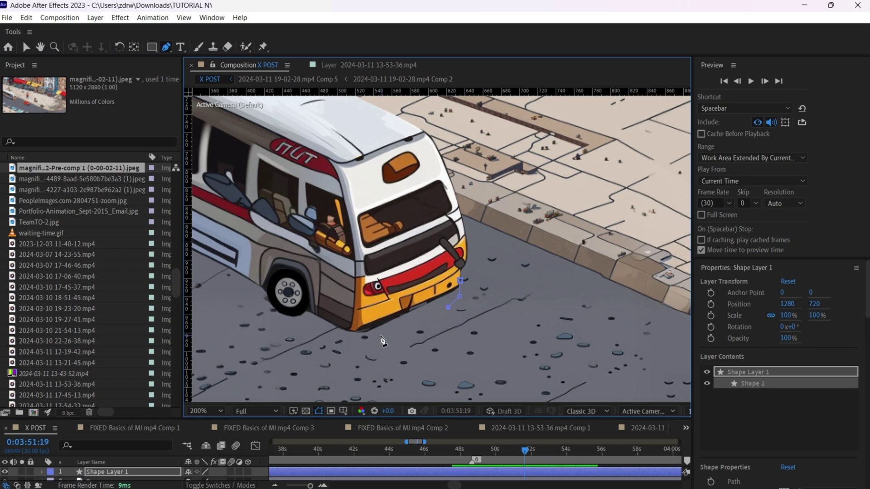
{"action": "left_click_drag", "start_coordinate": [280, 319], "coordinate": [465, 406]}
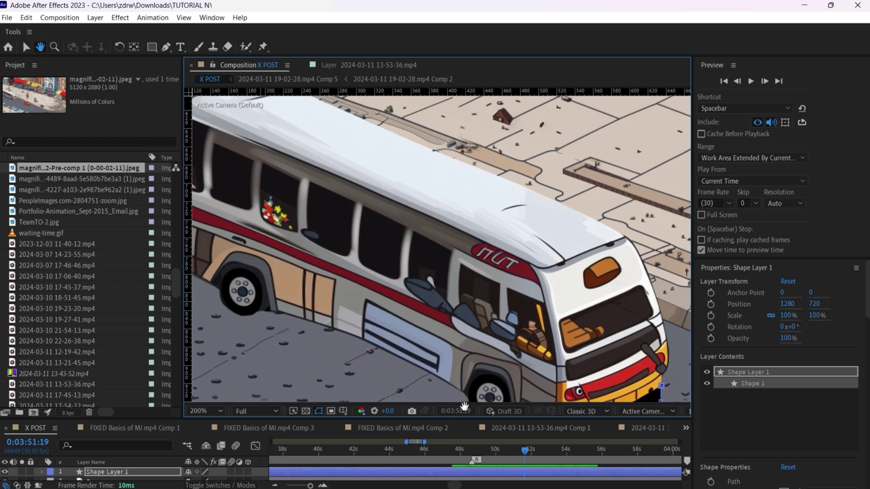
{"action": "left_click_drag", "start_coordinate": [231, 322], "coordinate": [252, 254]}
{"action": "left_click", "coordinate": [201, 200]}
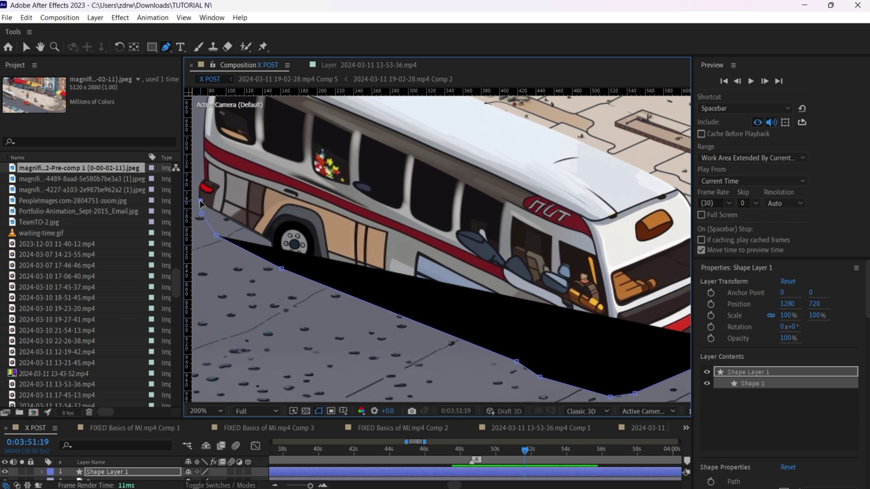
{"action": "mouse_move", "coordinate": [513, 273]}
{"action": "left_mouse_down"}
{"action": "mouse_move", "coordinate": [510, 234]}
{"action": "mouse_move", "coordinate": [441, 245]}
{"action": "mouse_move", "coordinate": [525, 267]}
{"action": "left_mouse_up"}
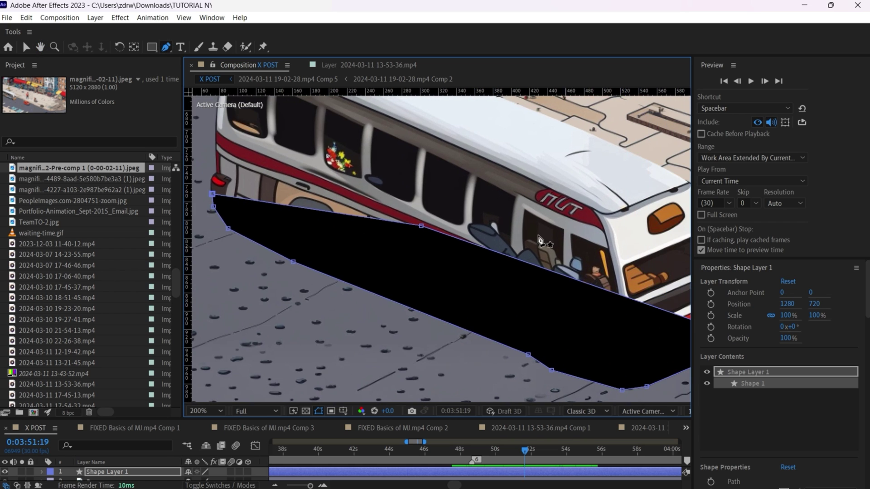
{"action": "left_click_drag", "start_coordinate": [579, 274], "coordinate": [521, 268]}
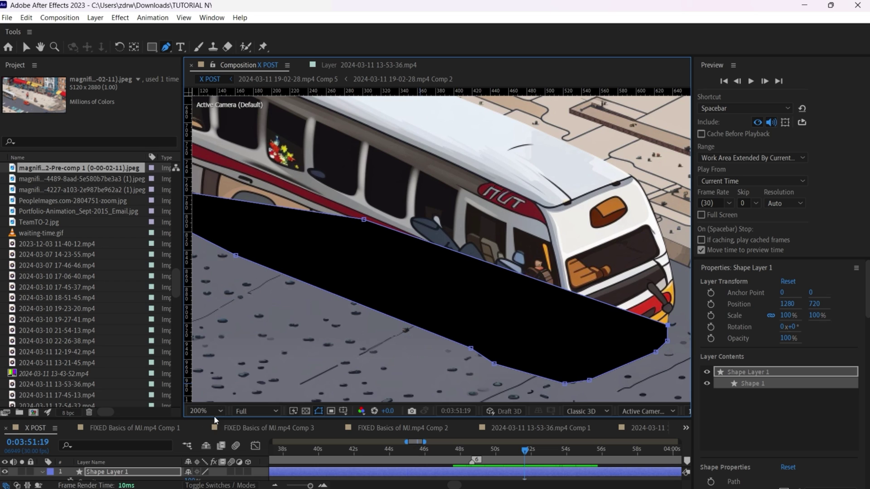
- Set the shadow's opacity to 50% and move it below the Bus layer
{"action": "left_click_drag", "start_coordinate": [215, 420], "coordinate": [215, 396]}
{"action": "key", "text": "t"}
{"action": "key", "text": "Return"}
{"action": "scroll", "coordinate": [438, 234], "scroll_direction": "down", "scroll_amount": 2}
{"action": "left_click_drag", "start_coordinate": [149, 448], "coordinate": [173, 462]}
- Parent the shadow layer to the Bus layer using the Parent & Link column
{"action": "right_click", "coordinate": [266, 438]}
{"action": "left_click", "coordinate": [389, 408]}
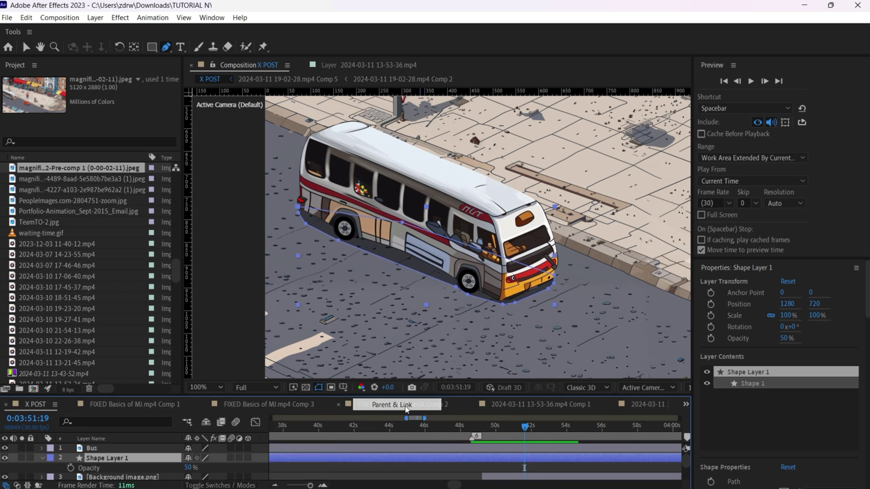
{"action": "left_click", "coordinate": [299, 458]}
{"action": "left_click", "coordinate": [411, 36]}
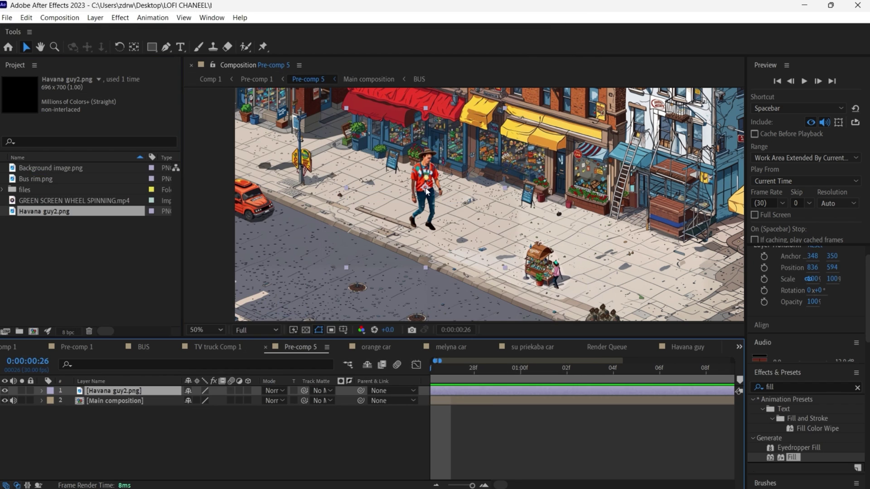
- Hide Main composition, name the man's layer Body, and create a duplicate named Leg 1
{"action": "left_click", "coordinate": [4, 401]}
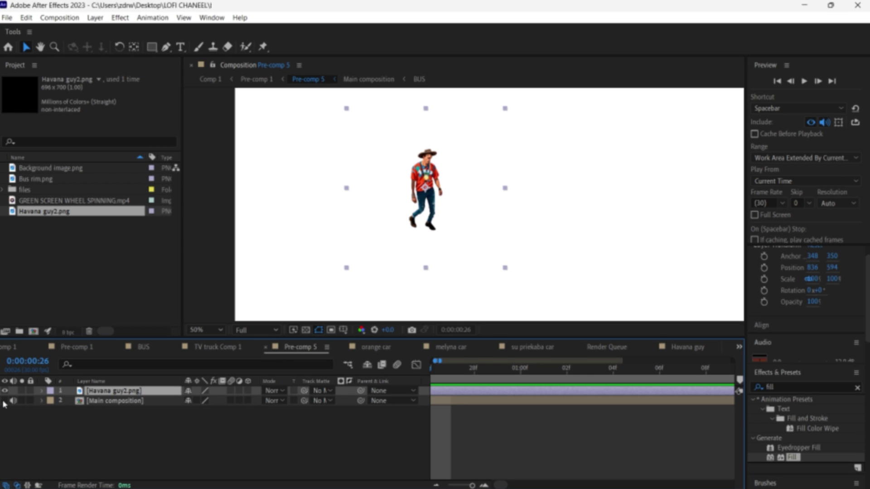
{"action": "key", "text": "Return"}
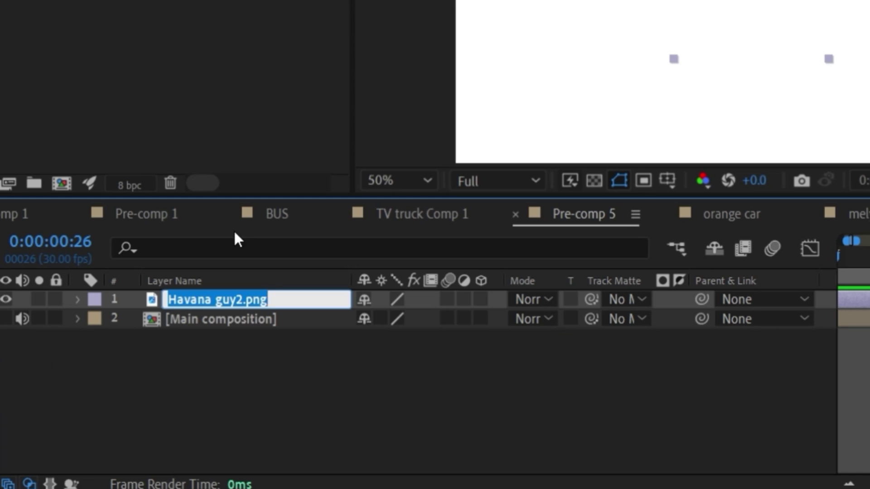
{"action": "key", "text": "ctrl+d"}
{"action": "right_click", "coordinate": [202, 302]}
{"action": "left_click", "coordinate": [272, 235]}
{"action": "type", "text": "Leg 1"}
{"action": "key", "text": "Return"}
- Duplicate further to create the Leg 2, Hand 1 and Hand 2 layers
{"action": "key", "text": "ctrl+d"}
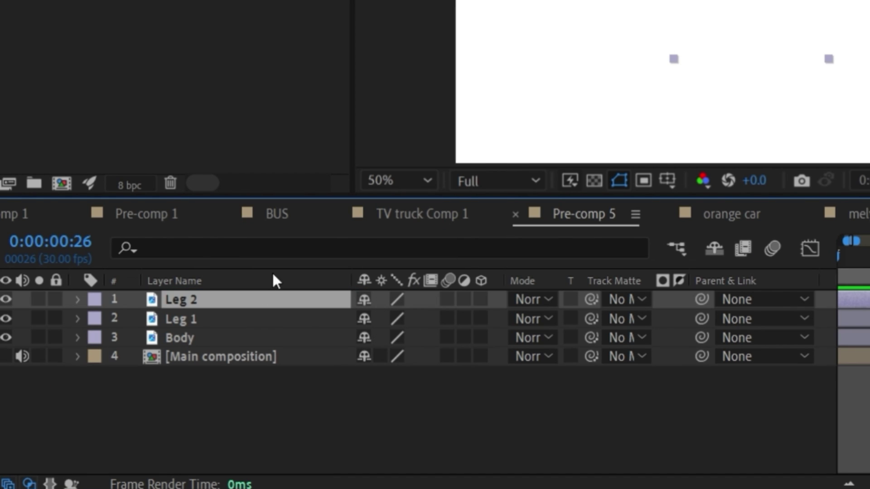
{"action": "key", "text": "ctrl+d"}
{"action": "right_click", "coordinate": [259, 299]}
{"action": "left_click", "coordinate": [322, 240]}
{"action": "type", "text": "Hand 1"}
{"action": "key", "text": "Return"}
{"action": "key", "text": "ctrl+d"}
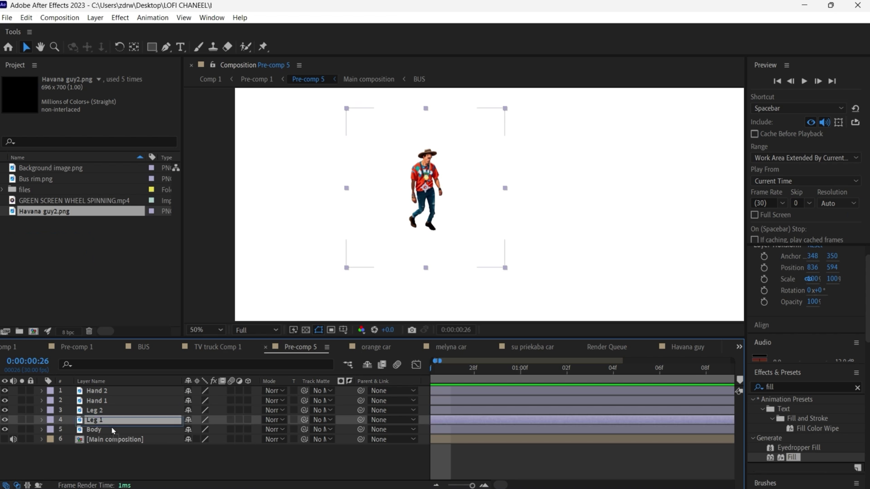
{"action": "left_click", "coordinate": [94, 429]}
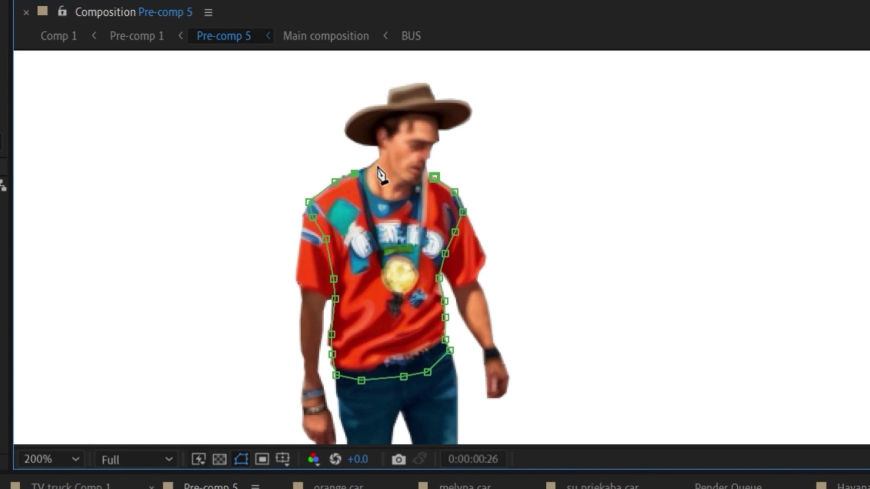
- Keyframe Hand 1's wrist puppet pin so the hand swings by frame 15, then check its pose
{"action": "scroll", "coordinate": [380, 174], "scroll_direction": "up", "scroll_amount": 4}
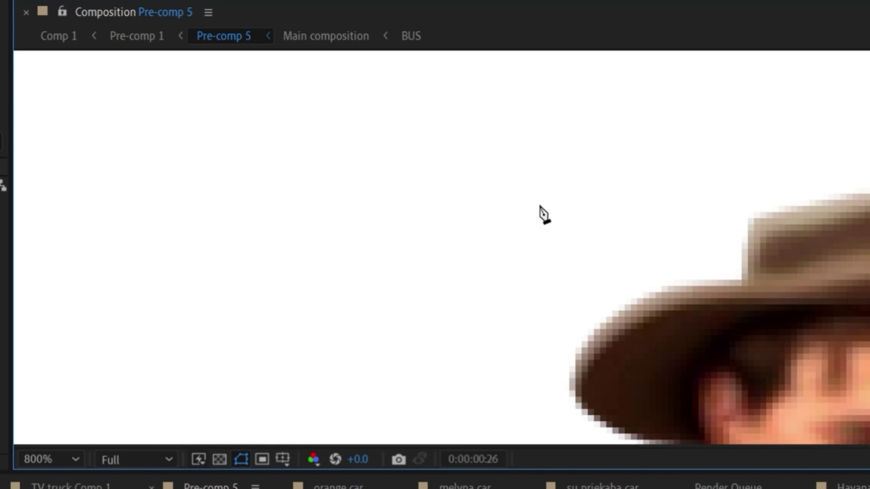
{"action": "scroll", "coordinate": [540, 213], "scroll_direction": "down", "scroll_amount": 2}
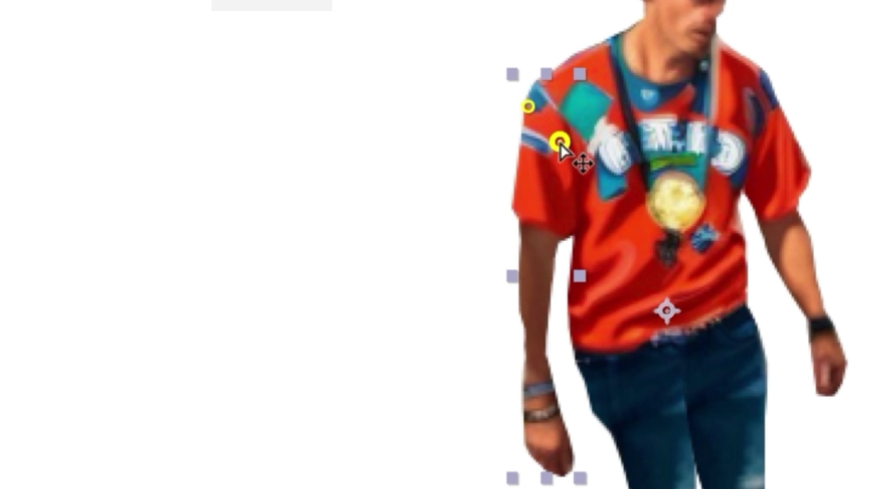
{"action": "left_click", "coordinate": [540, 429]}
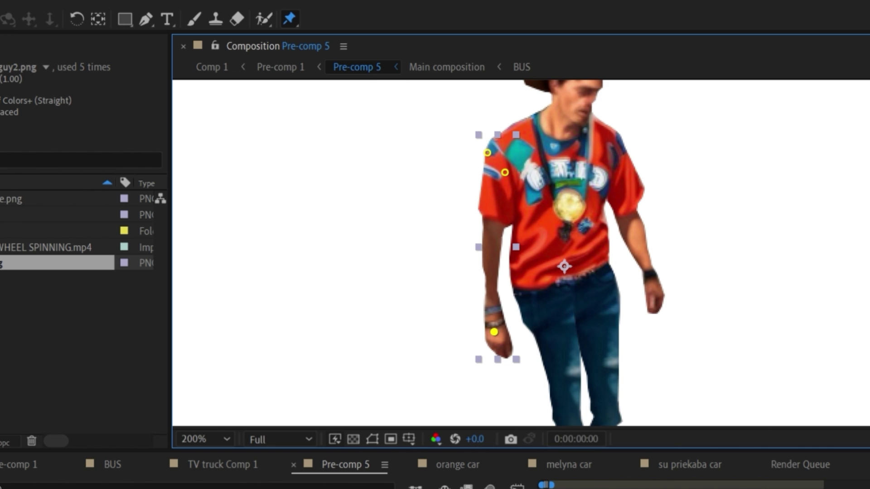
{"action": "left_click", "coordinate": [757, 488]}
{"action": "left_click_drag", "start_coordinate": [494, 332], "coordinate": [536, 322]}
{"action": "left_click_drag", "start_coordinate": [757, 488], "coordinate": [557, 488]}
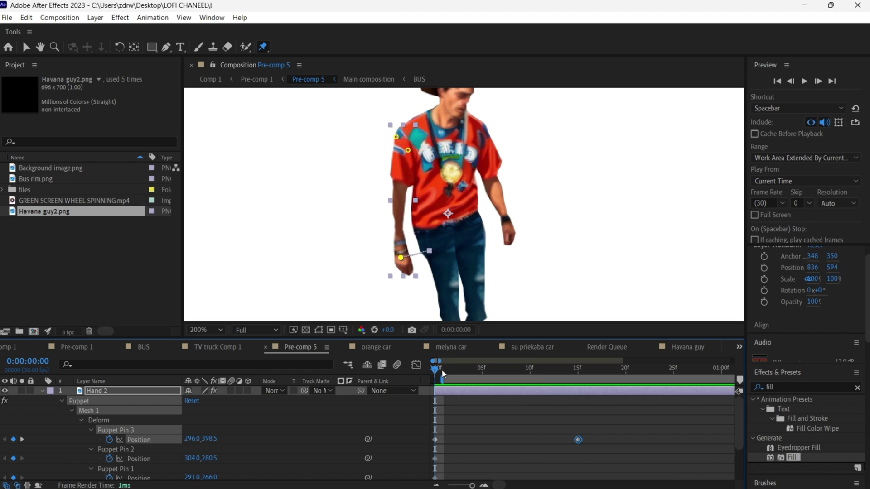
{"action": "left_click_drag", "start_coordinate": [443, 372], "coordinate": [672, 372]}
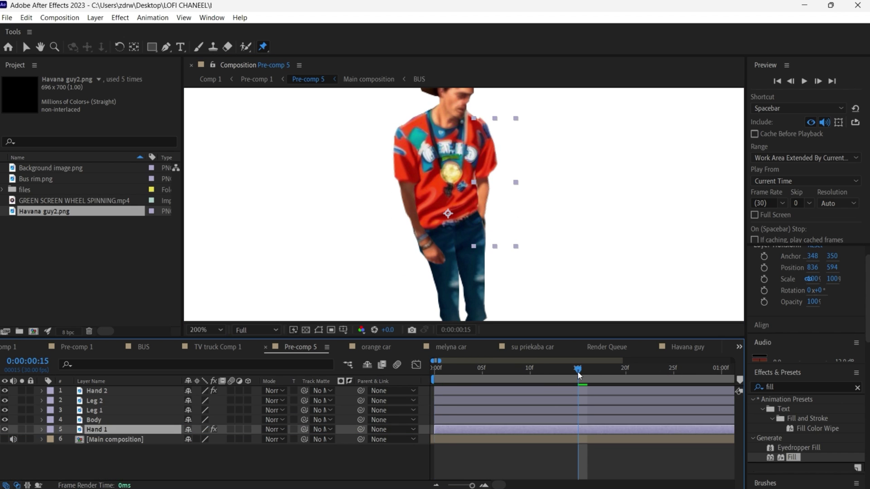
- Review Hand 1's pin keyframes and the leg's keyframed puppet pins
{"action": "left_click", "coordinate": [435, 476]}
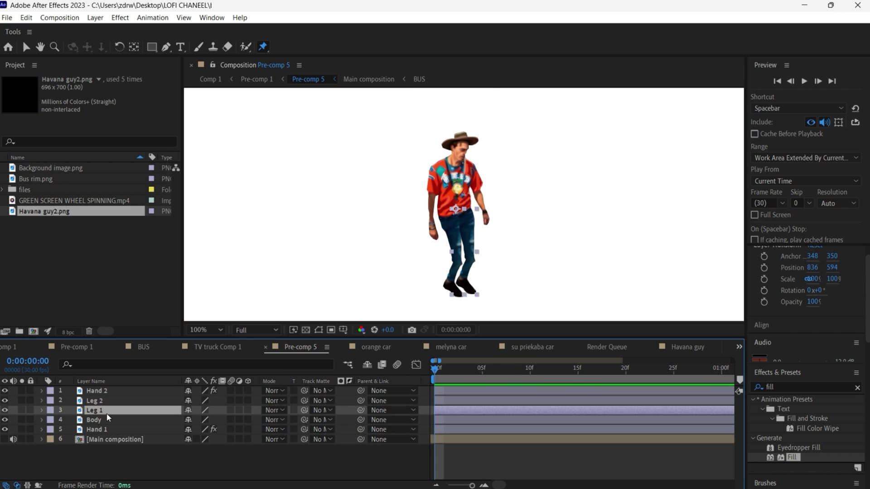
{"action": "scroll", "coordinate": [438, 128], "scroll_direction": "up", "scroll_amount": 3}
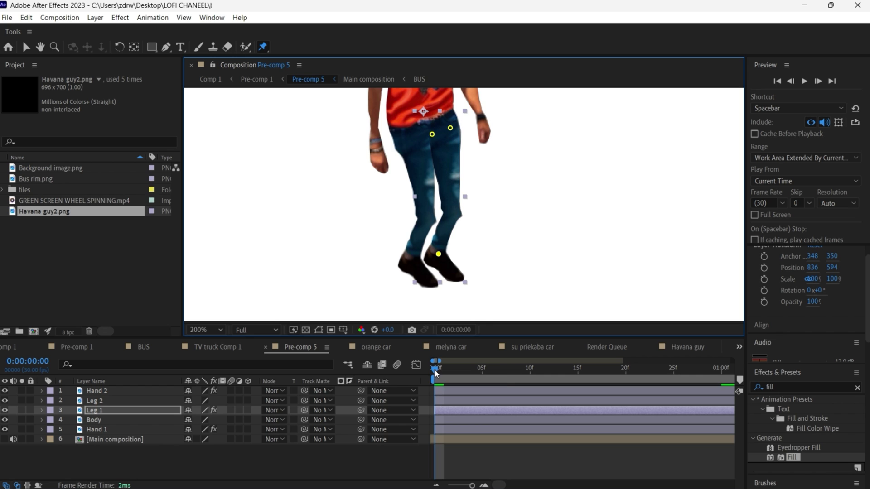
{"action": "key", "text": "space"}
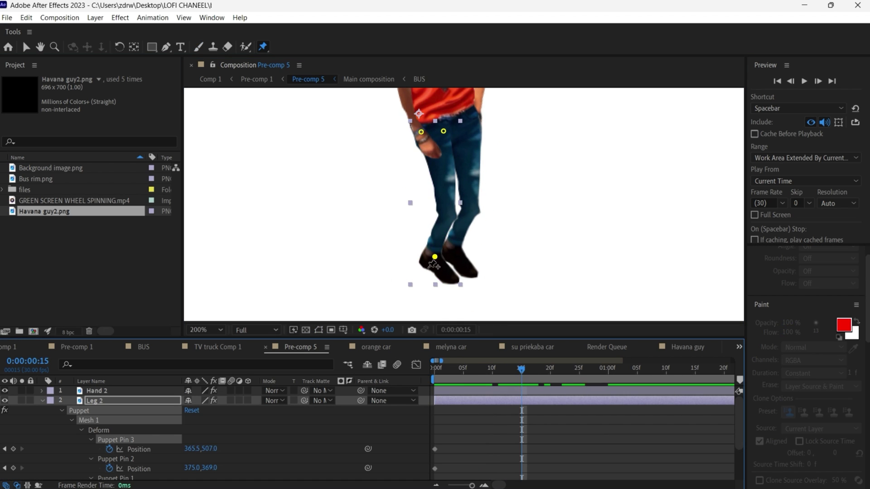
{"action": "left_click", "coordinate": [435, 449]}
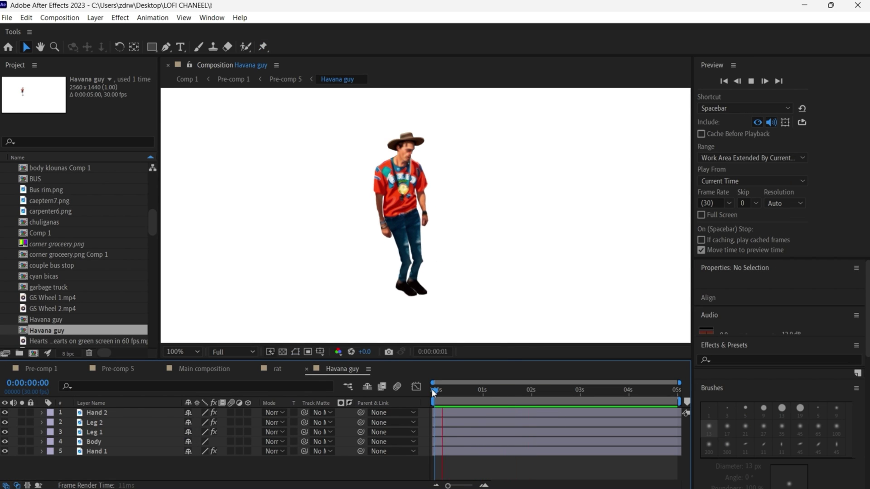
- Precompose the five body-part layers into a composition named 'Havana guy', inspect it, and return to Pre-comp 5
{"action": "key", "text": "space"}
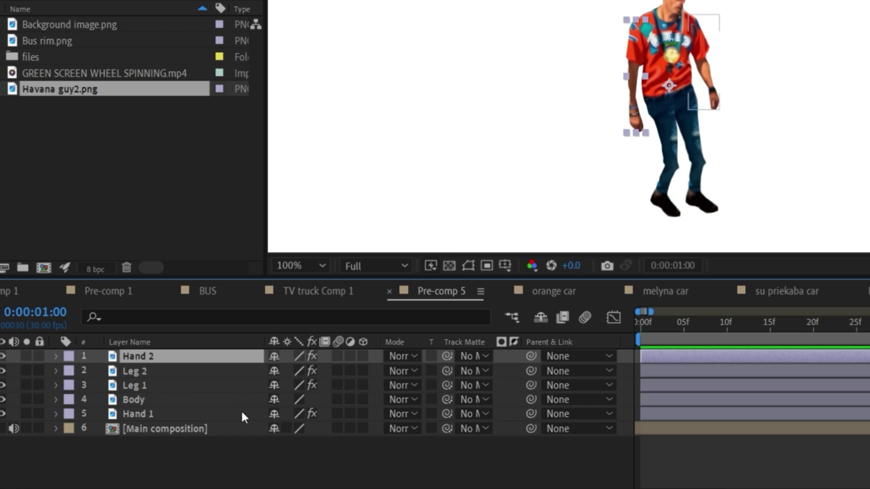
{"action": "left_click", "coordinate": [161, 430], "text": "shift"}
{"action": "key", "text": "ctrl+shift+c"}
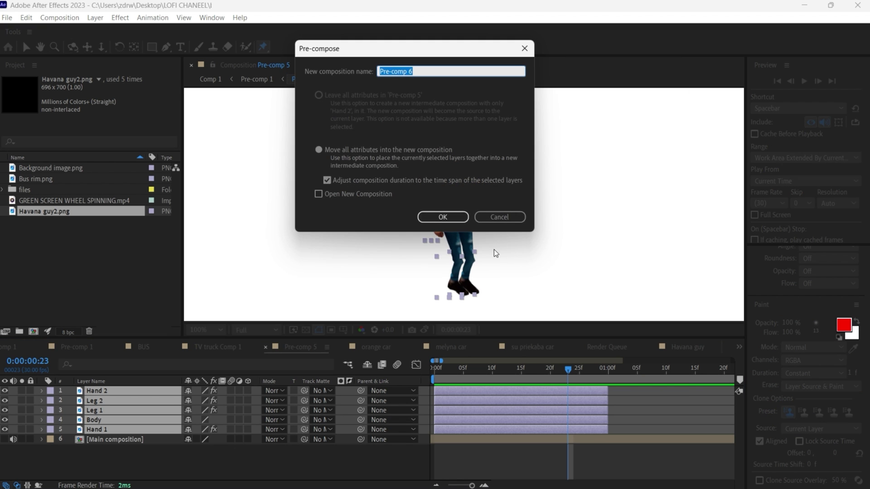
{"action": "type", "text": "Havana guy"}
{"action": "key", "text": "Return"}
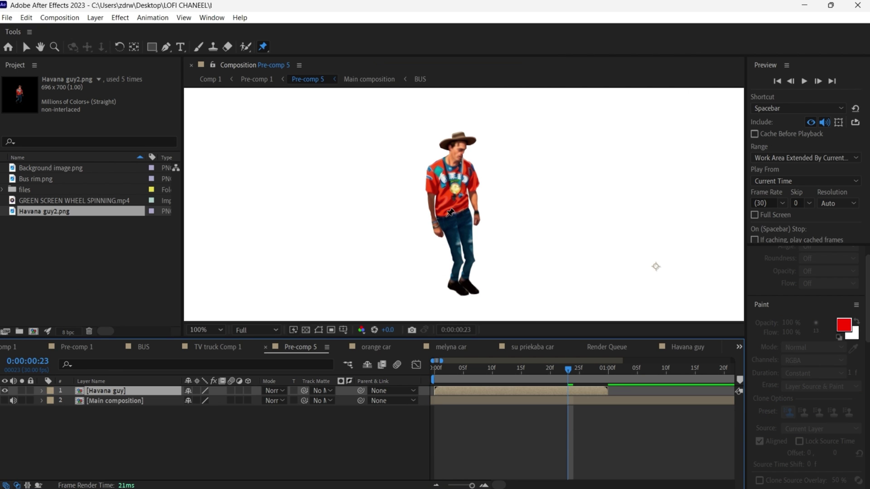
{"action": "double_click", "coordinate": [600, 389]}
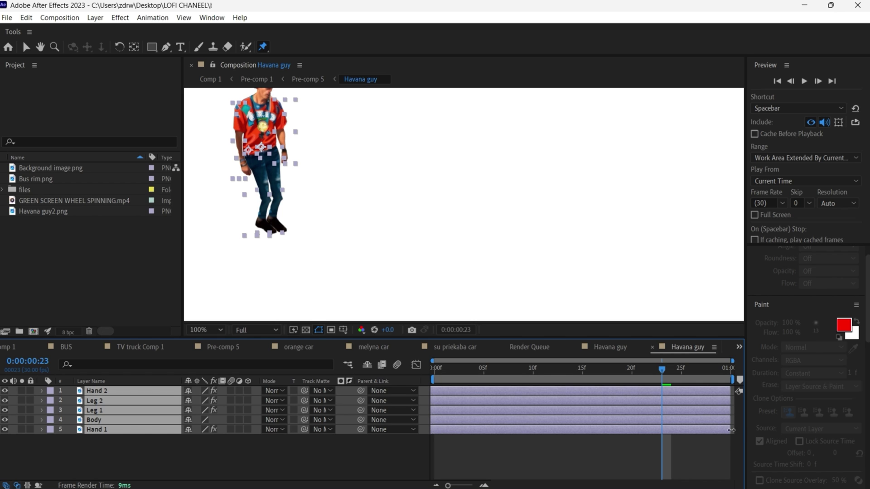
{"action": "left_click", "coordinate": [223, 347]}
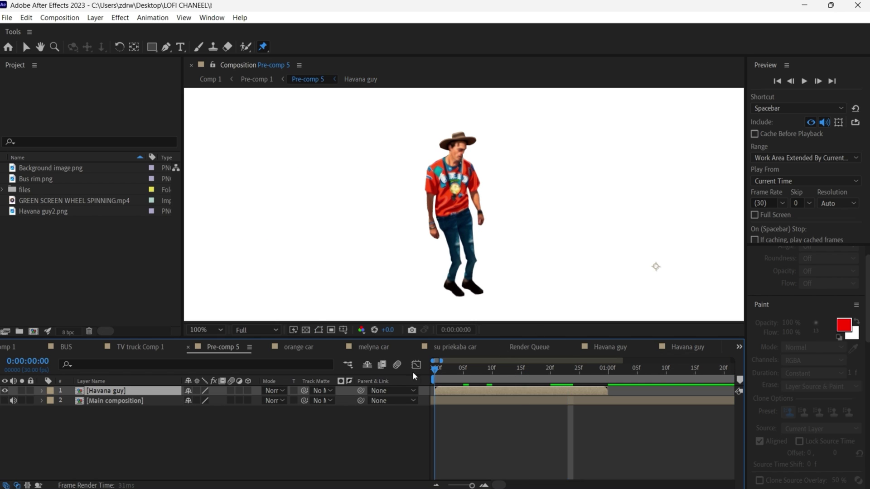
- Enable time remapping on the Havana guy layer and add a loopOut() expression, then preview the loop
{"action": "right_click", "coordinate": [446, 390]}
{"action": "mouse_move", "coordinate": [519, 127]}
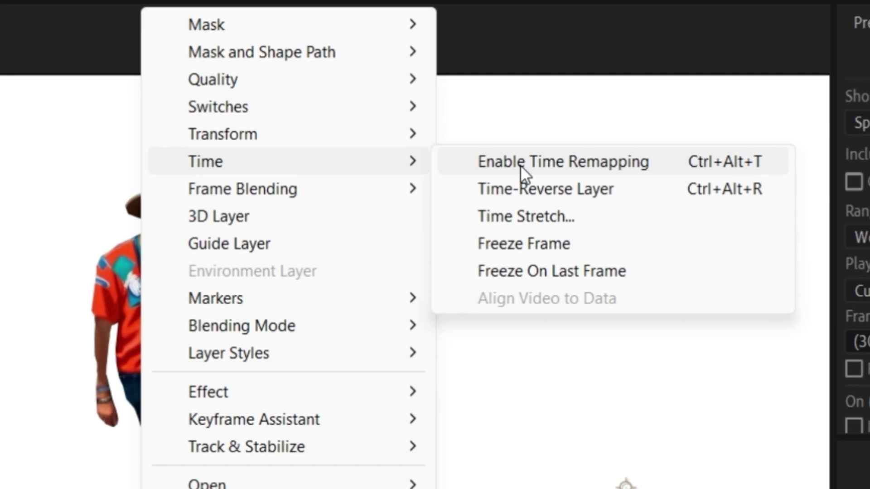
{"action": "left_click", "coordinate": [521, 165]}
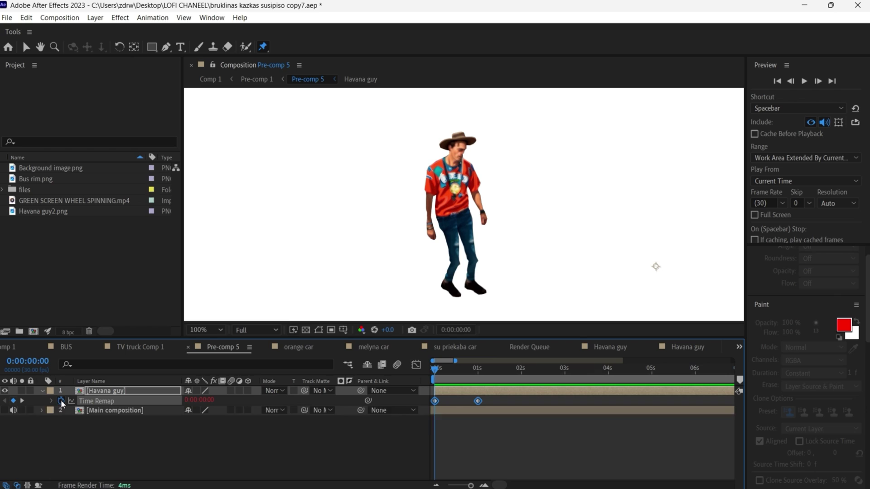
{"action": "left_click", "coordinate": [20, 391], "text": "alt"}
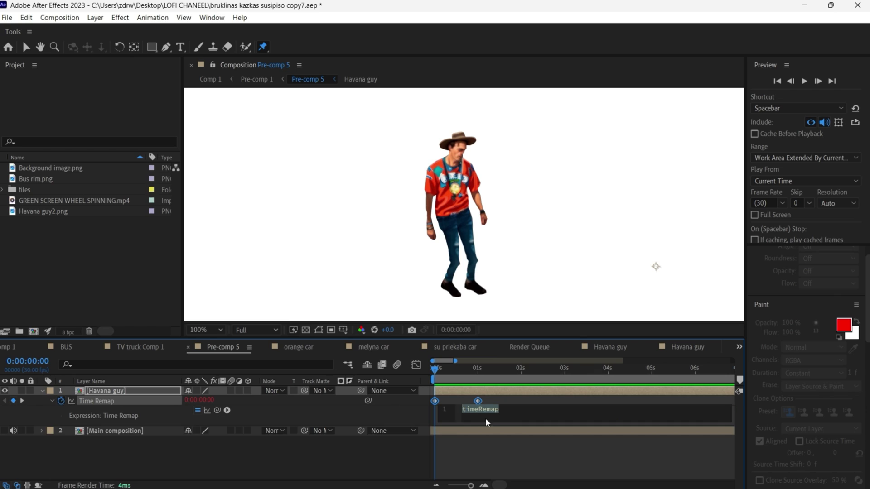
{"action": "type", "text": "loop"}
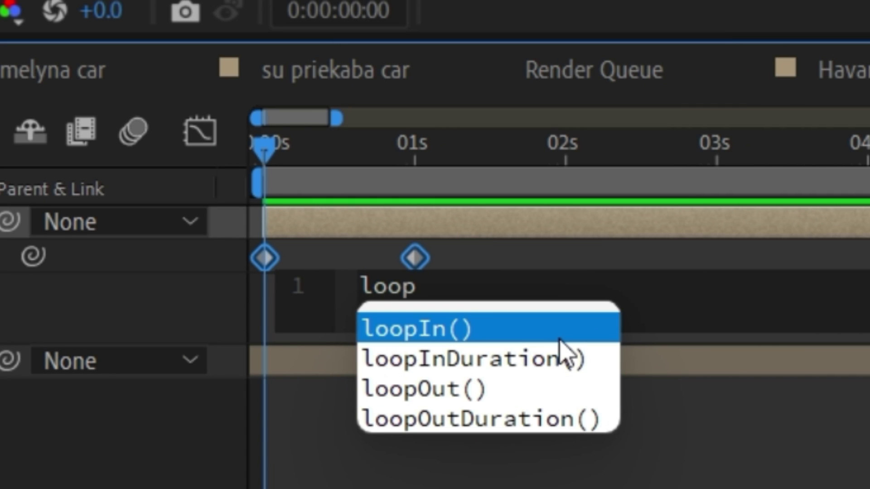
{"action": "key", "text": "Down"}
{"action": "key", "text": "Down"}
{"action": "key", "text": "Return"}
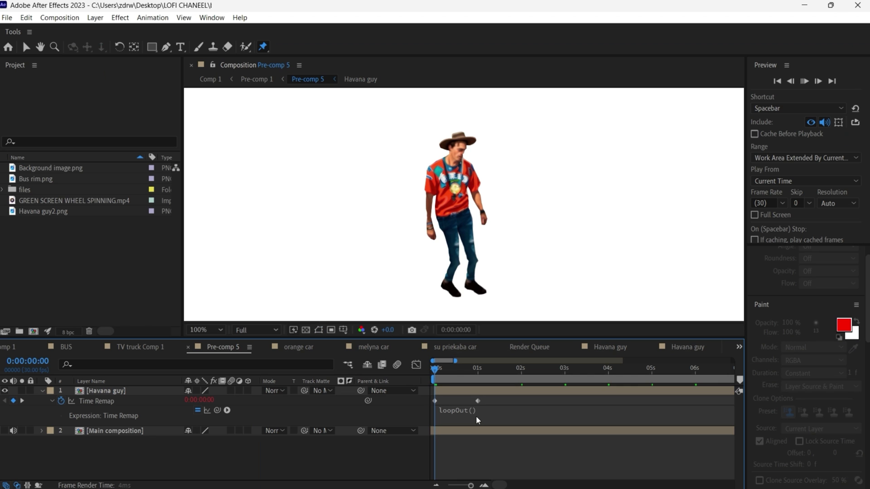
{"action": "left_click", "coordinate": [475, 416]}
{"action": "key", "text": "space"}
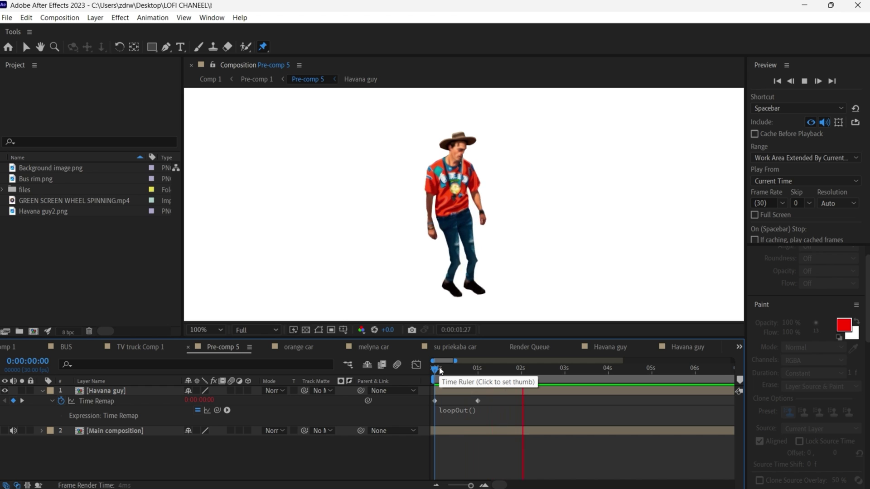
- Add Position keyframes from the timeline start so the Havana guy walks along the sidewalk
{"action": "left_click", "coordinate": [4, 431]}
{"action": "scroll", "coordinate": [488, 255], "scroll_direction": "down", "scroll_amount": 1}
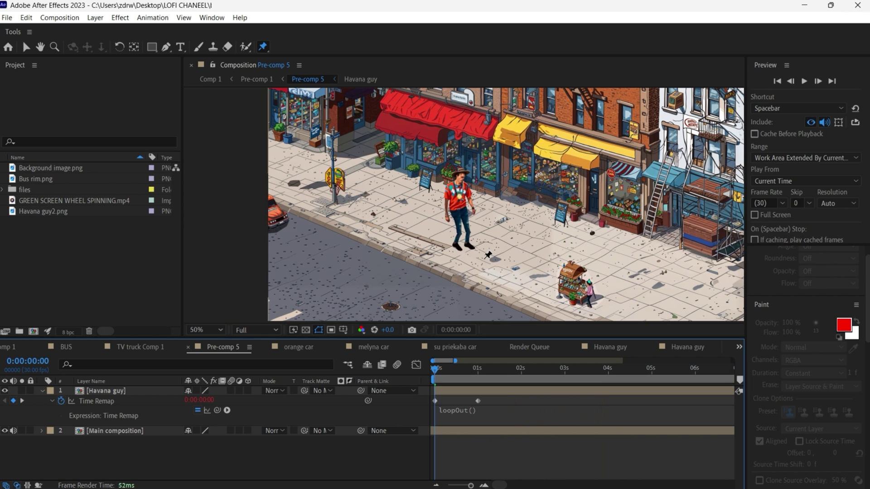
{"action": "left_click", "coordinate": [458, 213]}
{"action": "key", "text": "p"}
{"action": "scroll", "coordinate": [403, 268], "scroll_direction": "up", "scroll_amount": 1}
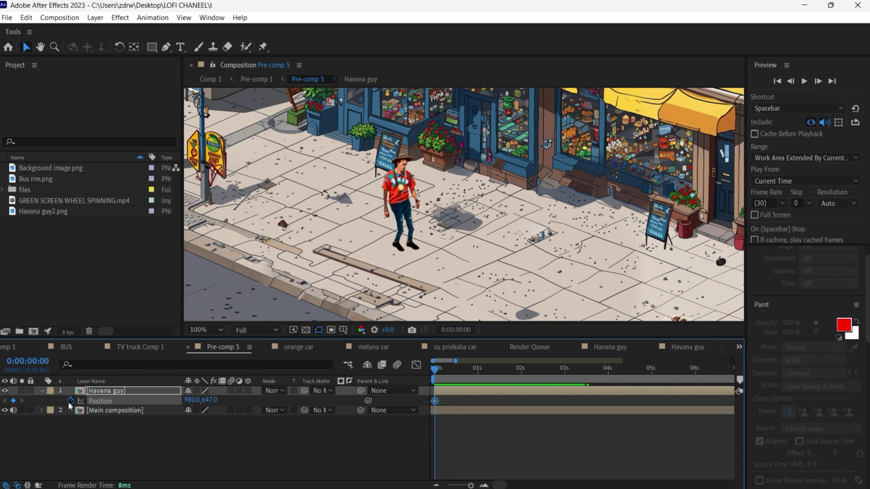
{"action": "scroll", "coordinate": [474, 224], "scroll_direction": "down", "scroll_amount": 1}
{"action": "key", "text": "space"}
{"action": "key", "text": ";"}
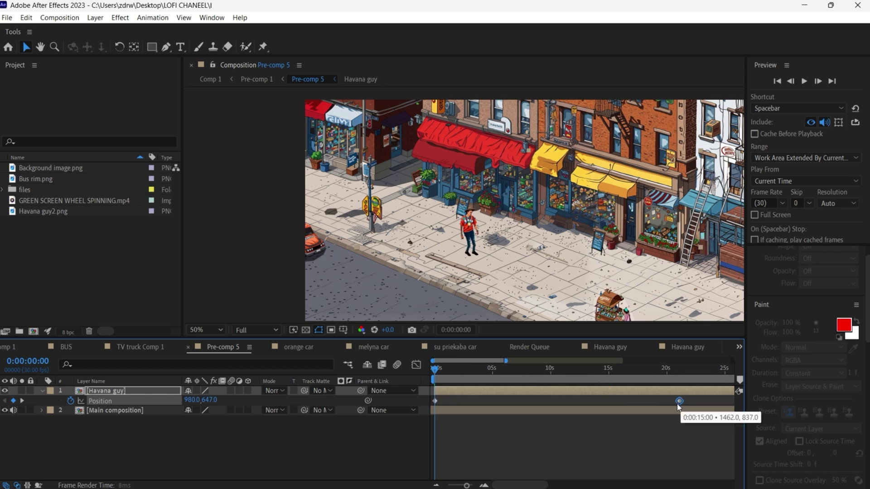
{"action": "scroll", "coordinate": [509, 237], "scroll_direction": "up", "scroll_amount": 1}
{"action": "scroll", "coordinate": [510, 239], "scroll_direction": "down", "scroll_amount": 1}
{"action": "scroll", "coordinate": [448, 246], "scroll_direction": "up", "scroll_amount": 1}
{"action": "scroll", "coordinate": [447, 245], "scroll_direction": "down", "scroll_amount": 1}
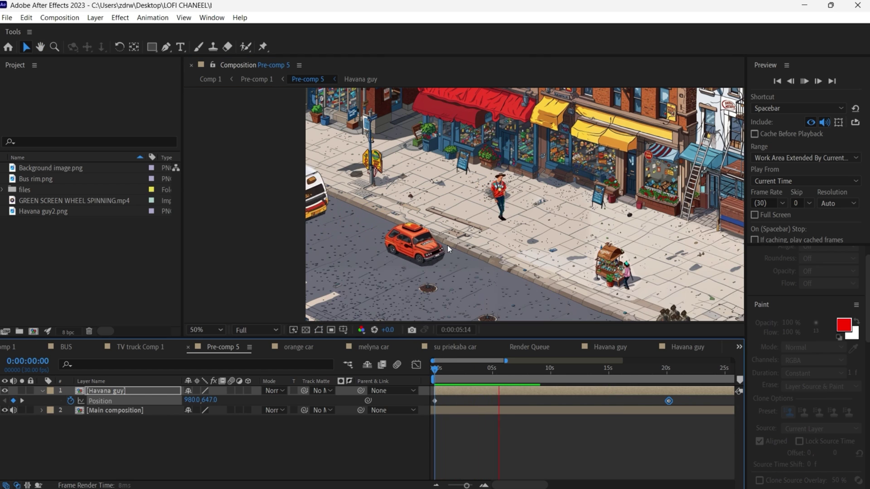
{"action": "scroll", "coordinate": [313, 115], "scroll_direction": "right", "scroll_amount": 2}
- Draw a freeform shadow shape, lower its Opacity to 36%, and place it beneath the Havana guy layer
{"action": "key", "text": "g"}
{"action": "key", "text": "F2"}
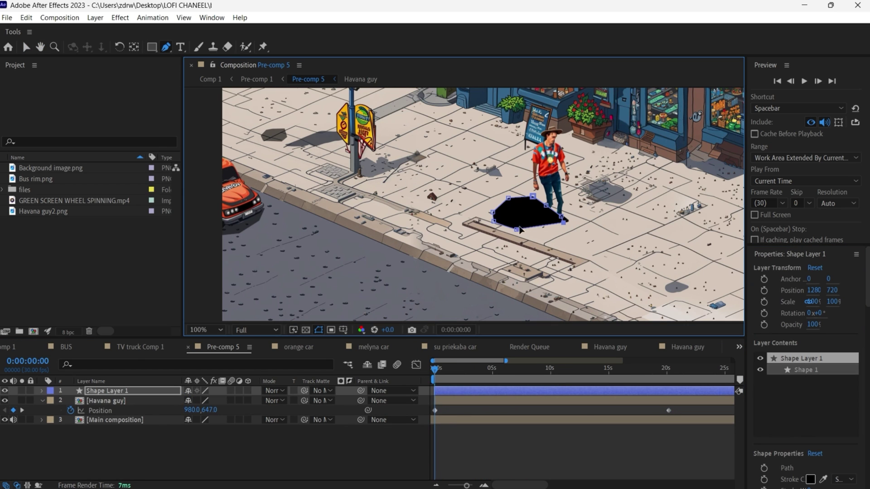
{"action": "key", "text": "ctrl+["}
{"action": "key", "text": "t"}
{"action": "left_click_drag", "start_coordinate": [191, 420], "coordinate": [168, 421]}
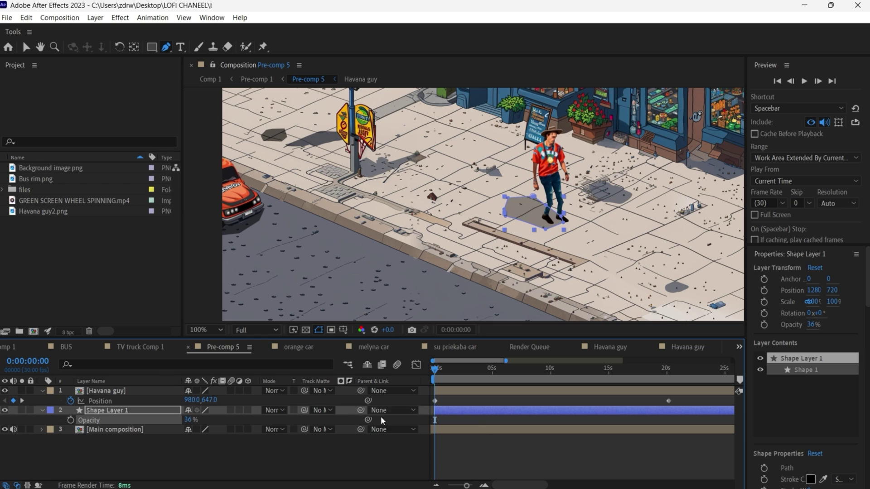
- Find the Top Free Green Screen Rat Animation Pack video online to get the rat clip
{"action": "scroll", "coordinate": [345, 239], "scroll_direction": "down", "scroll_amount": 2}
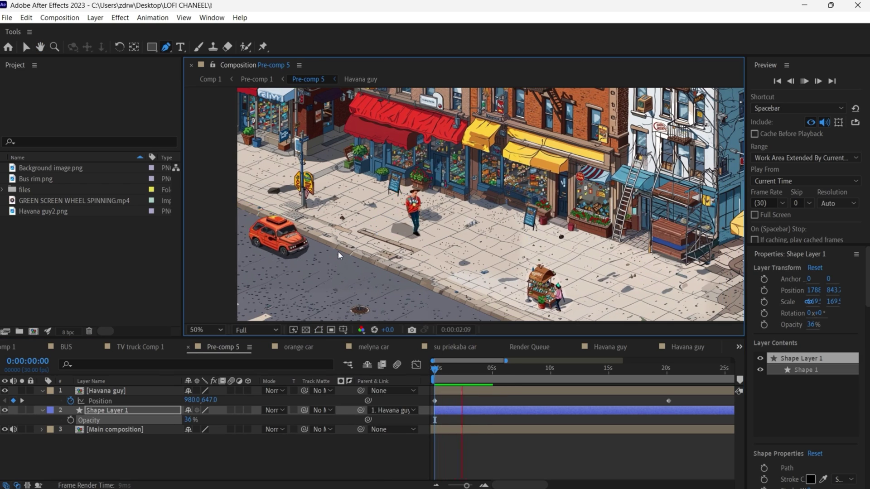
{"action": "scroll", "coordinate": [420, 244], "scroll_direction": "up", "scroll_amount": 2}
{"action": "scroll", "coordinate": [421, 245], "scroll_direction": "down", "scroll_amount": 2}
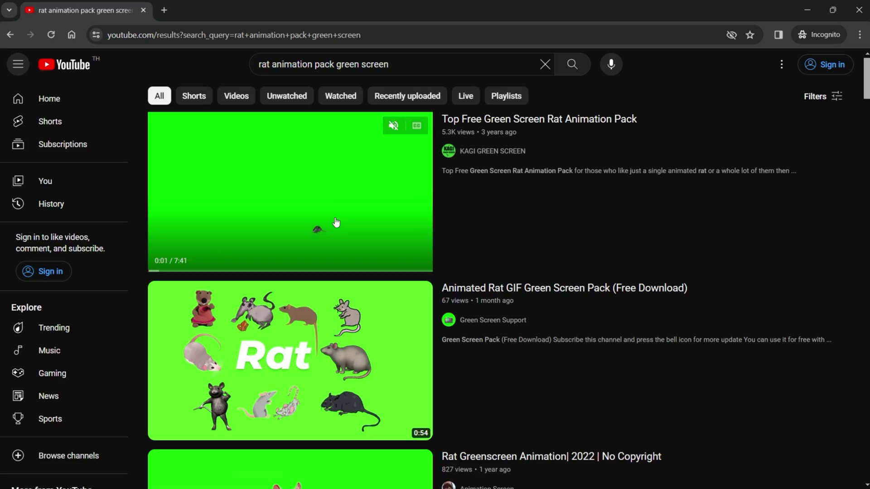
{"action": "left_click", "coordinate": [335, 222]}
{"action": "key", "text": "ctrl+t"}
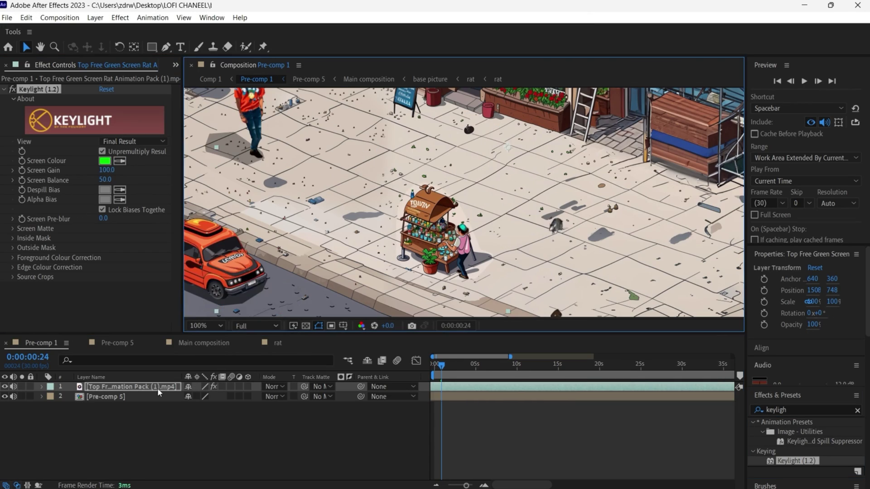
- Key out the rat's green background with Keylight and shrink the rat to 76% scale
{"action": "key", "text": "t"}
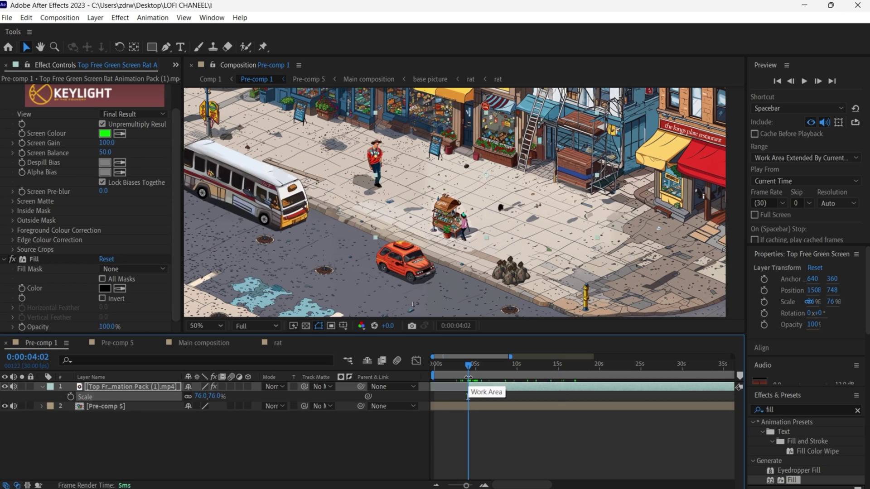
{"action": "left_click_drag", "start_coordinate": [465, 369], "coordinate": [560, 367]}
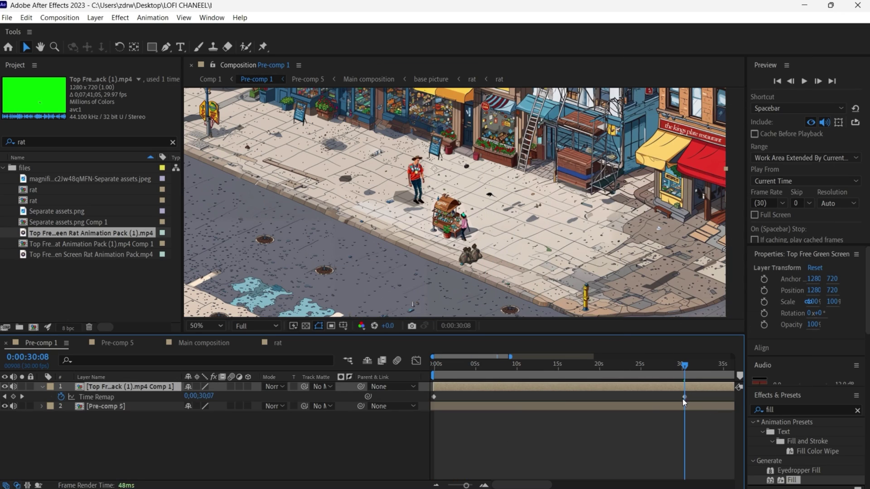
{"action": "left_click", "coordinate": [438, 368]}
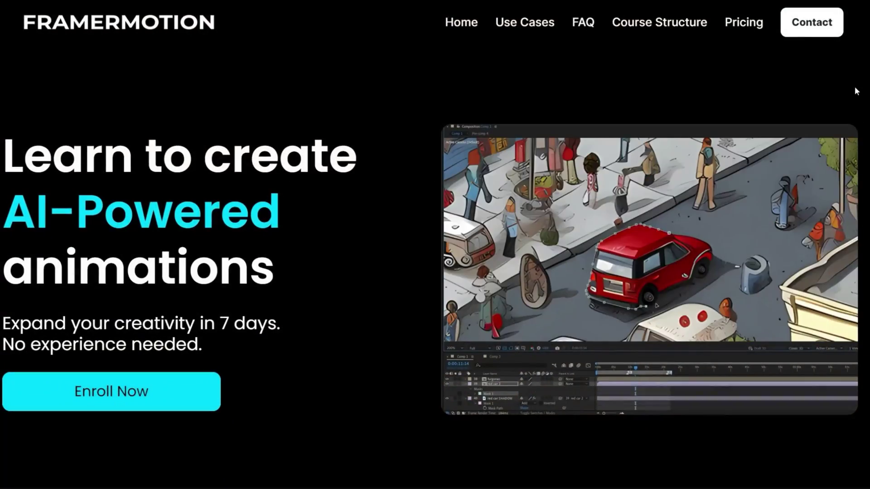
- Scroll the Framermotion page past the feature and testimonial sections to the course overview
{"action": "scroll", "coordinate": [855, 89], "scroll_direction": "down", "scroll_amount": 7}
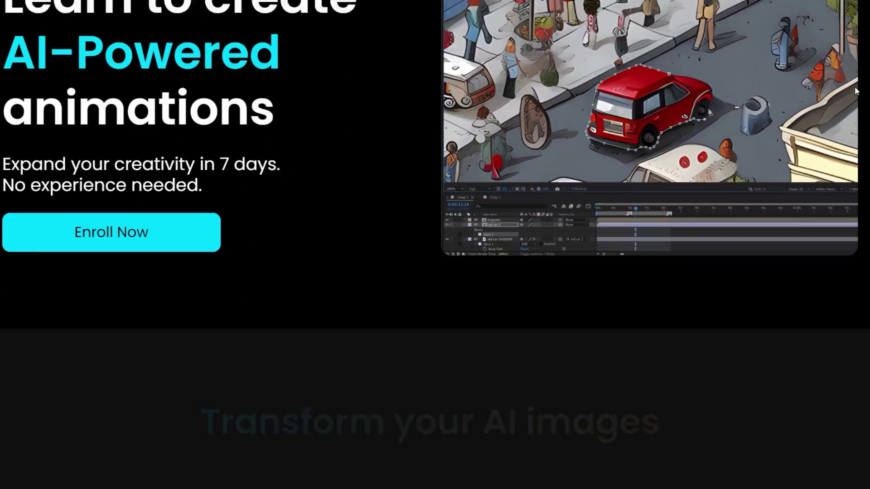
{"action": "scroll", "coordinate": [855, 86], "scroll_direction": "down", "scroll_amount": 15}
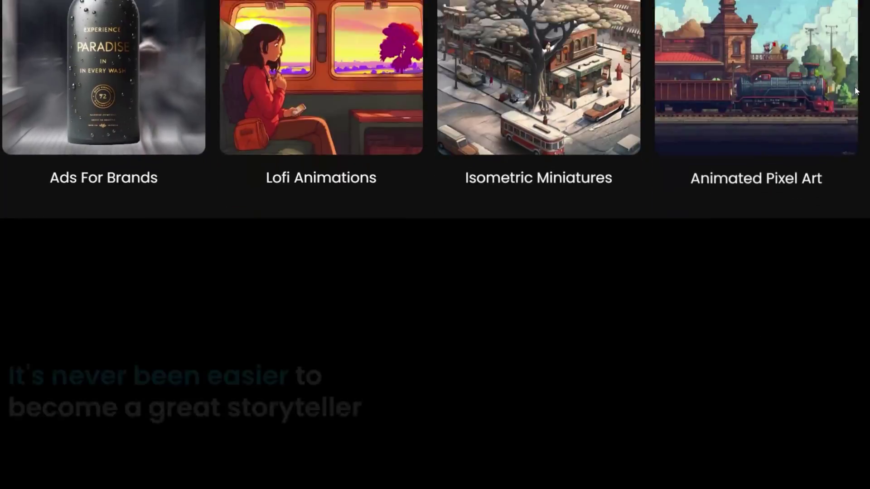
{"action": "scroll", "coordinate": [855, 86], "scroll_direction": "down", "scroll_amount": 15}
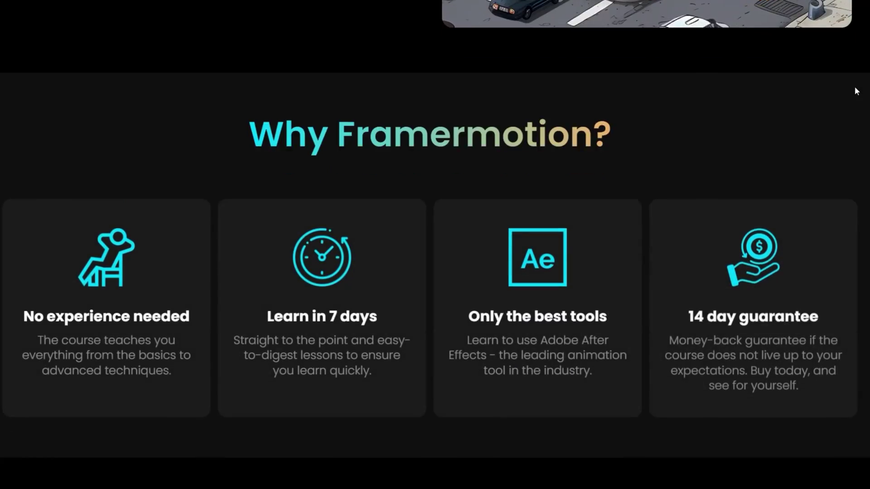
{"action": "scroll", "coordinate": [855, 86], "scroll_direction": "down", "scroll_amount": 15}
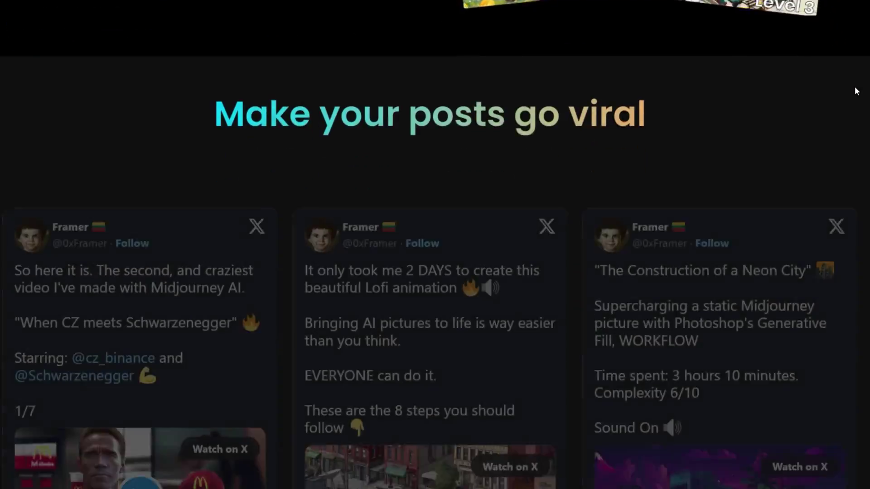
{"action": "scroll", "coordinate": [855, 86], "scroll_direction": "down", "scroll_amount": 3}
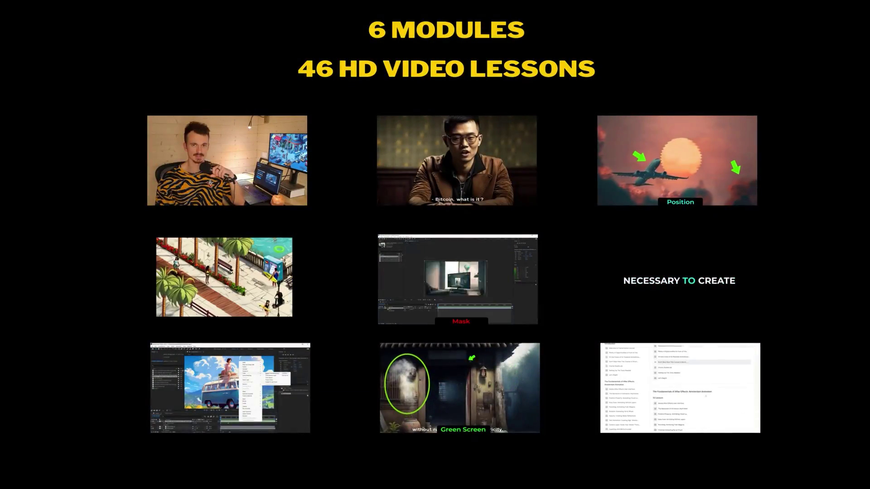